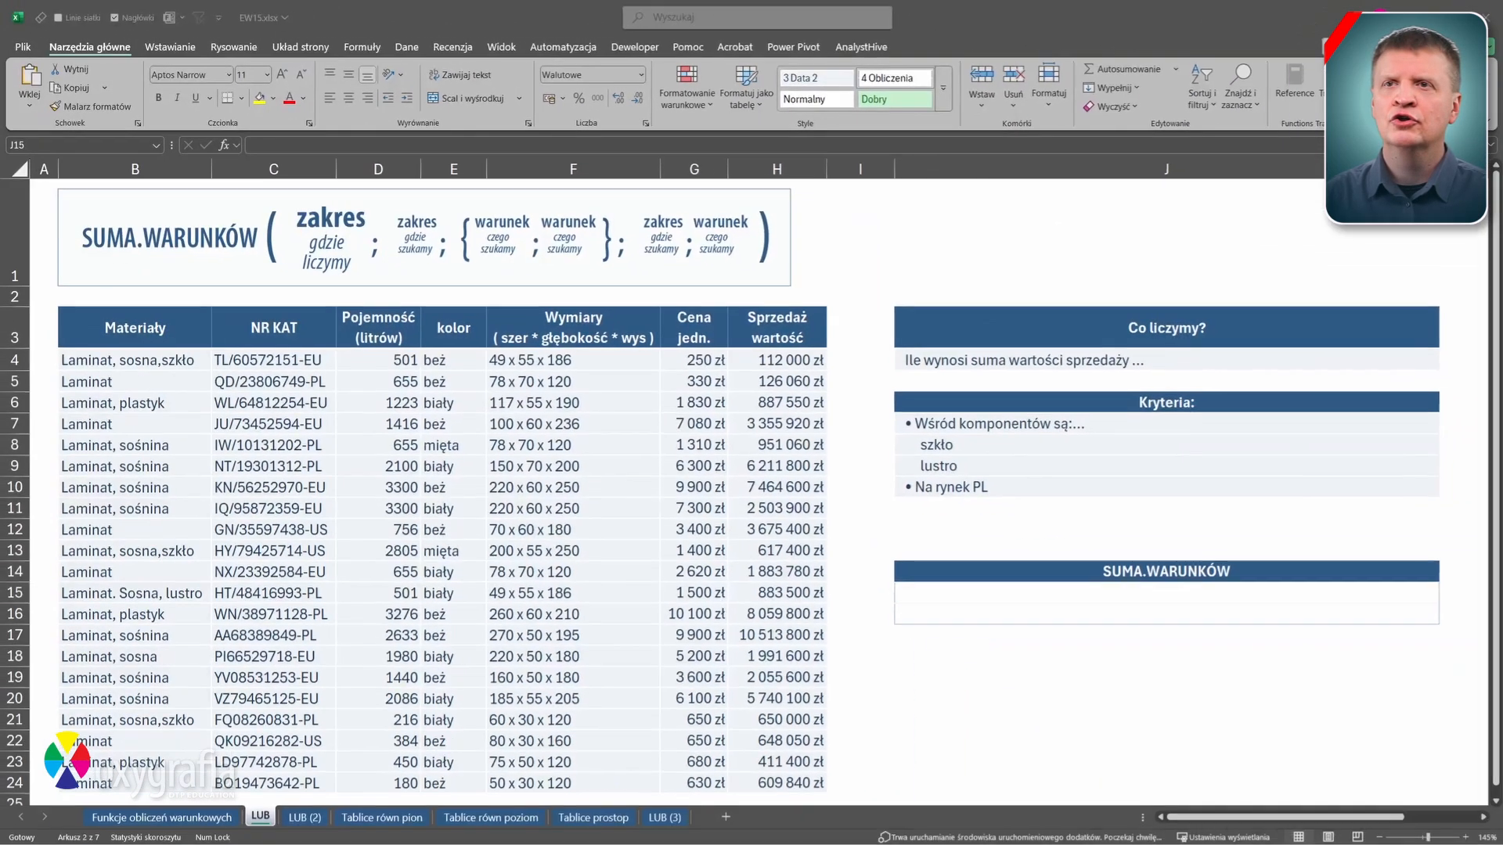
- Start a SUMA.WARUNKÓW formula in cell J15 with the Sprzedaż wartość range H4:H24 as the sum range
click(1169, 593)
text(=SUMA)
key(Down)
key(Down)
key(Down)
key(Down)
key(Down)
key(Down)
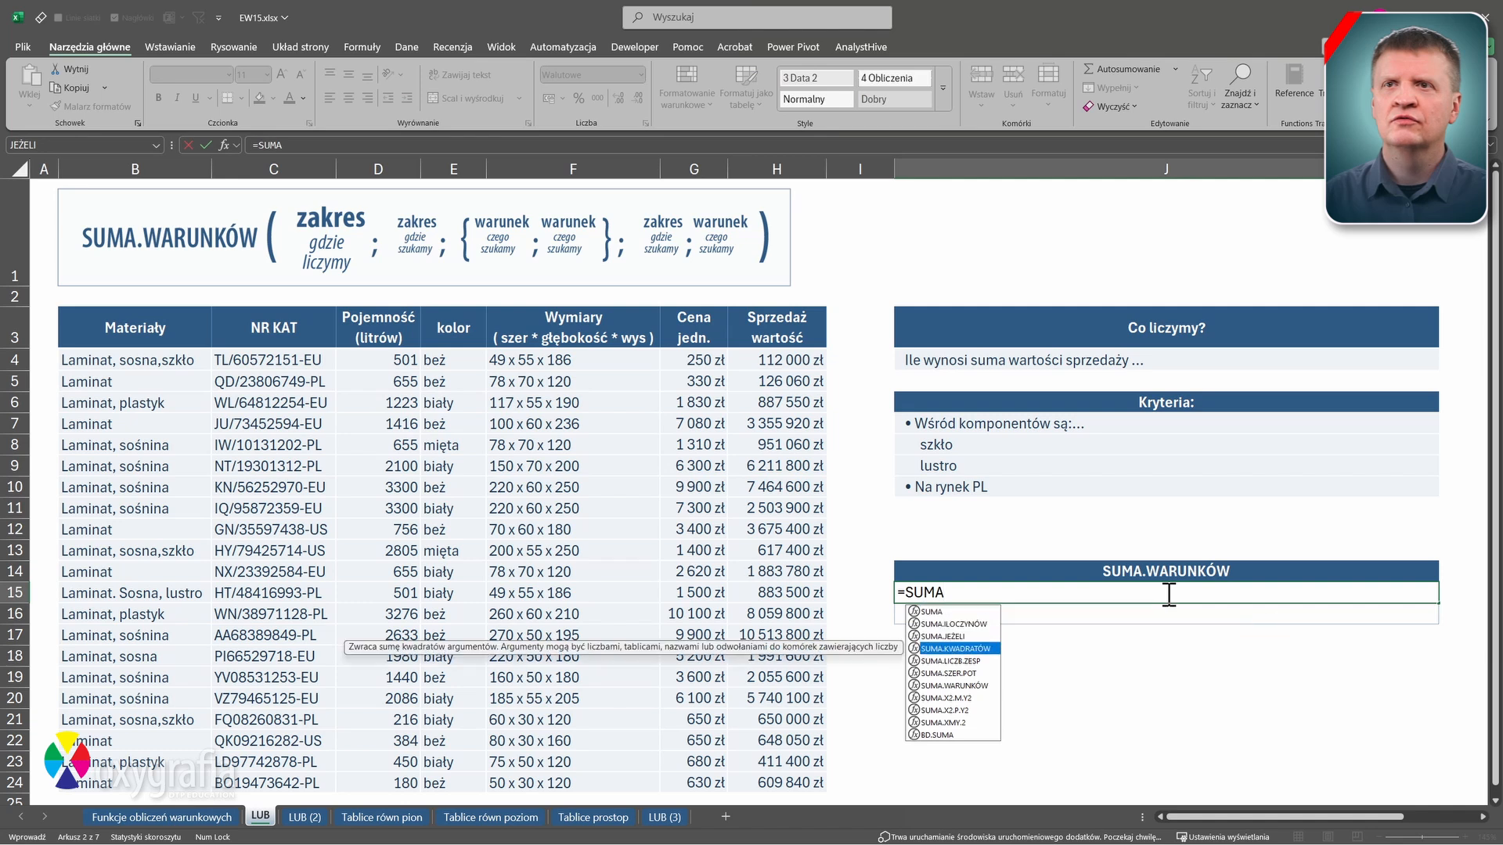
key(Tab)
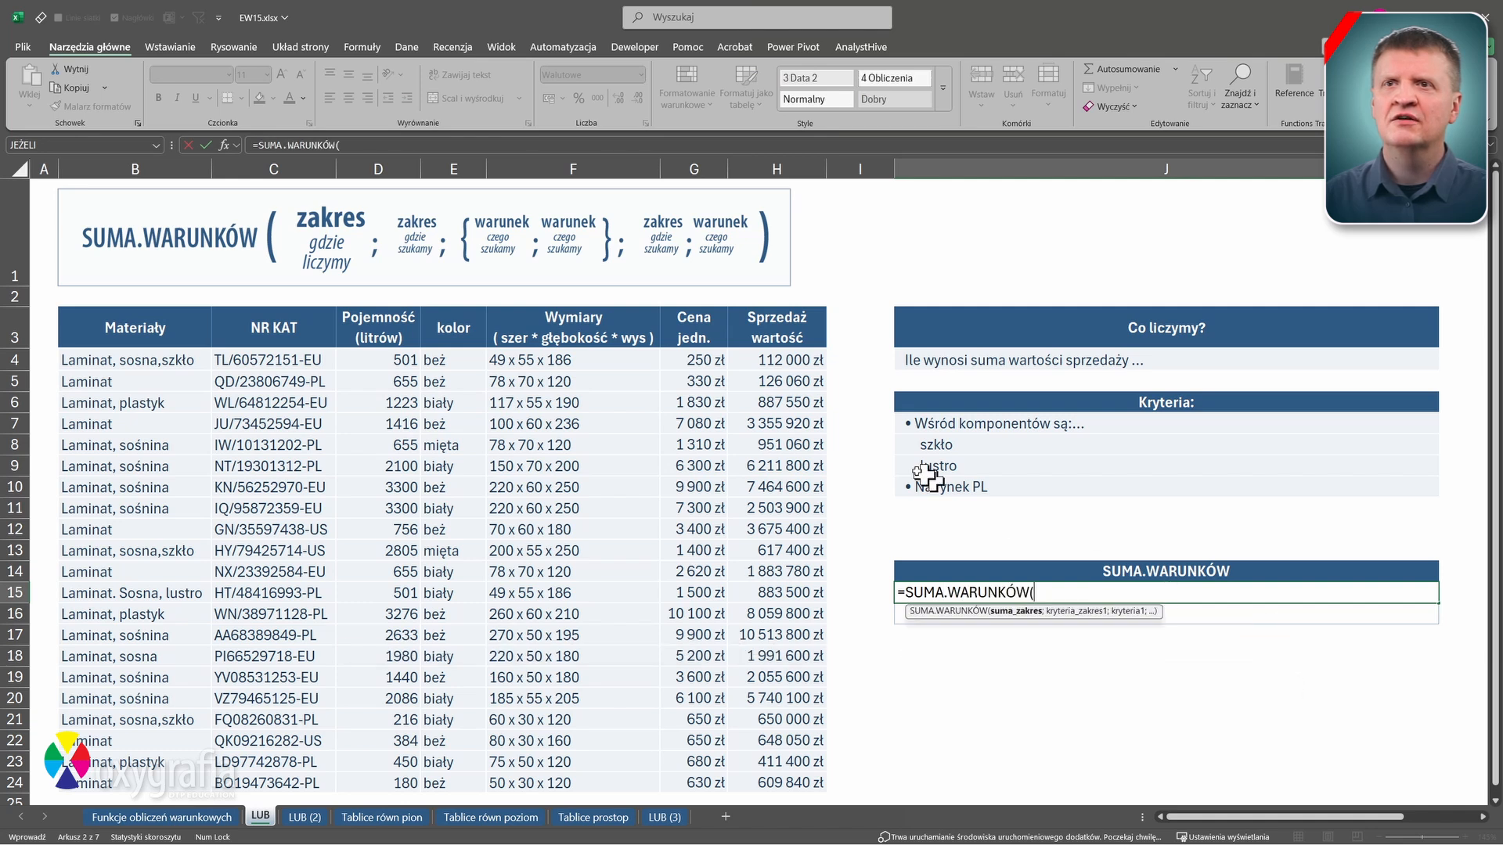
click(804, 361)
key(ctrl+shift+Down)
text(;)
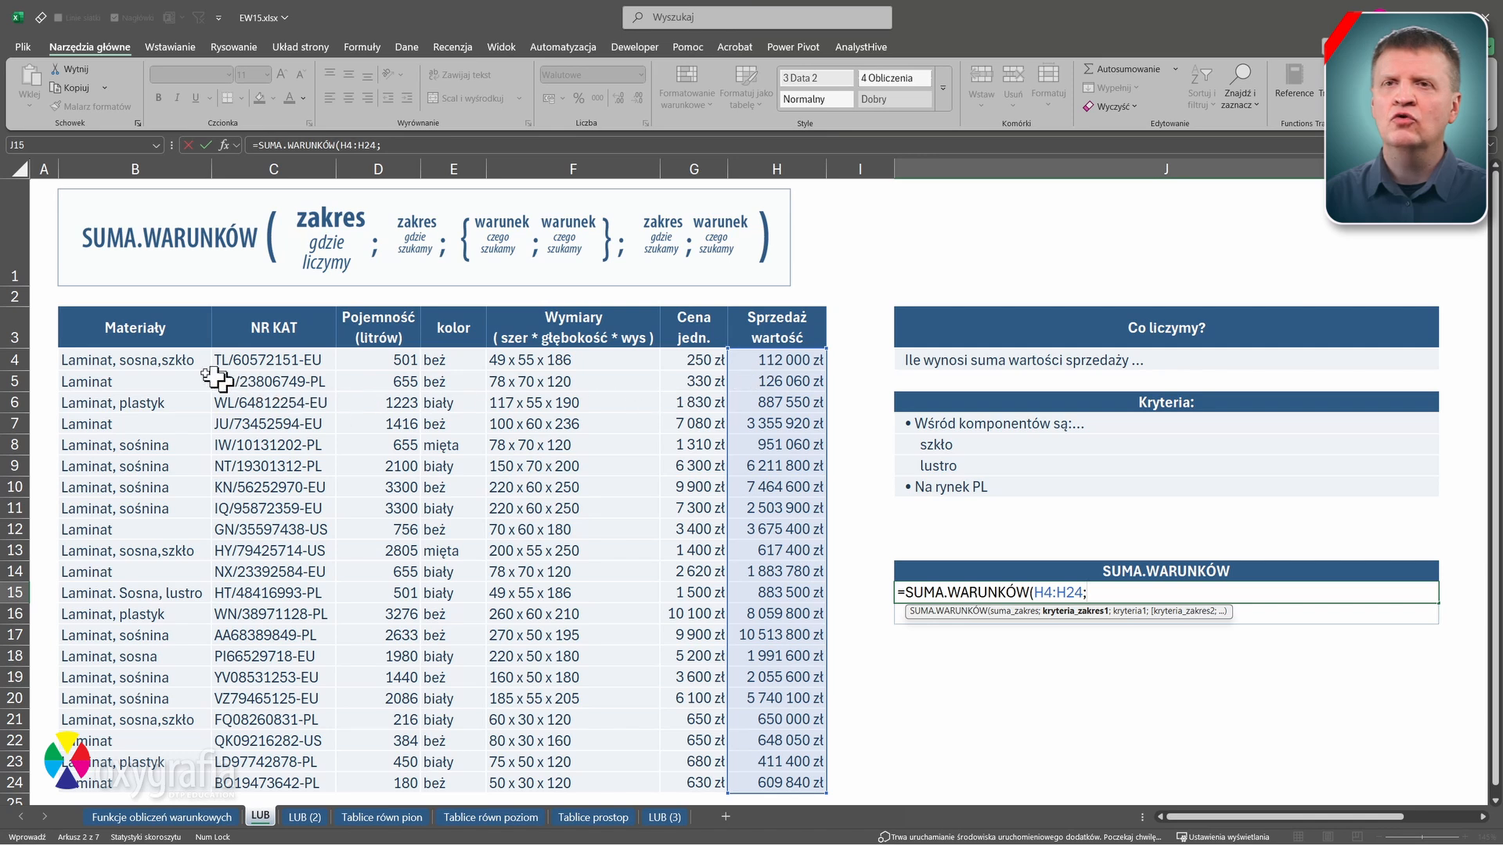
- Add the Materiały range B4:B24 with the criterion "*"&J8:J9&"*" to the formula, placing this pair on its own line
click(180, 362)
key(ctrl+shift+Down)
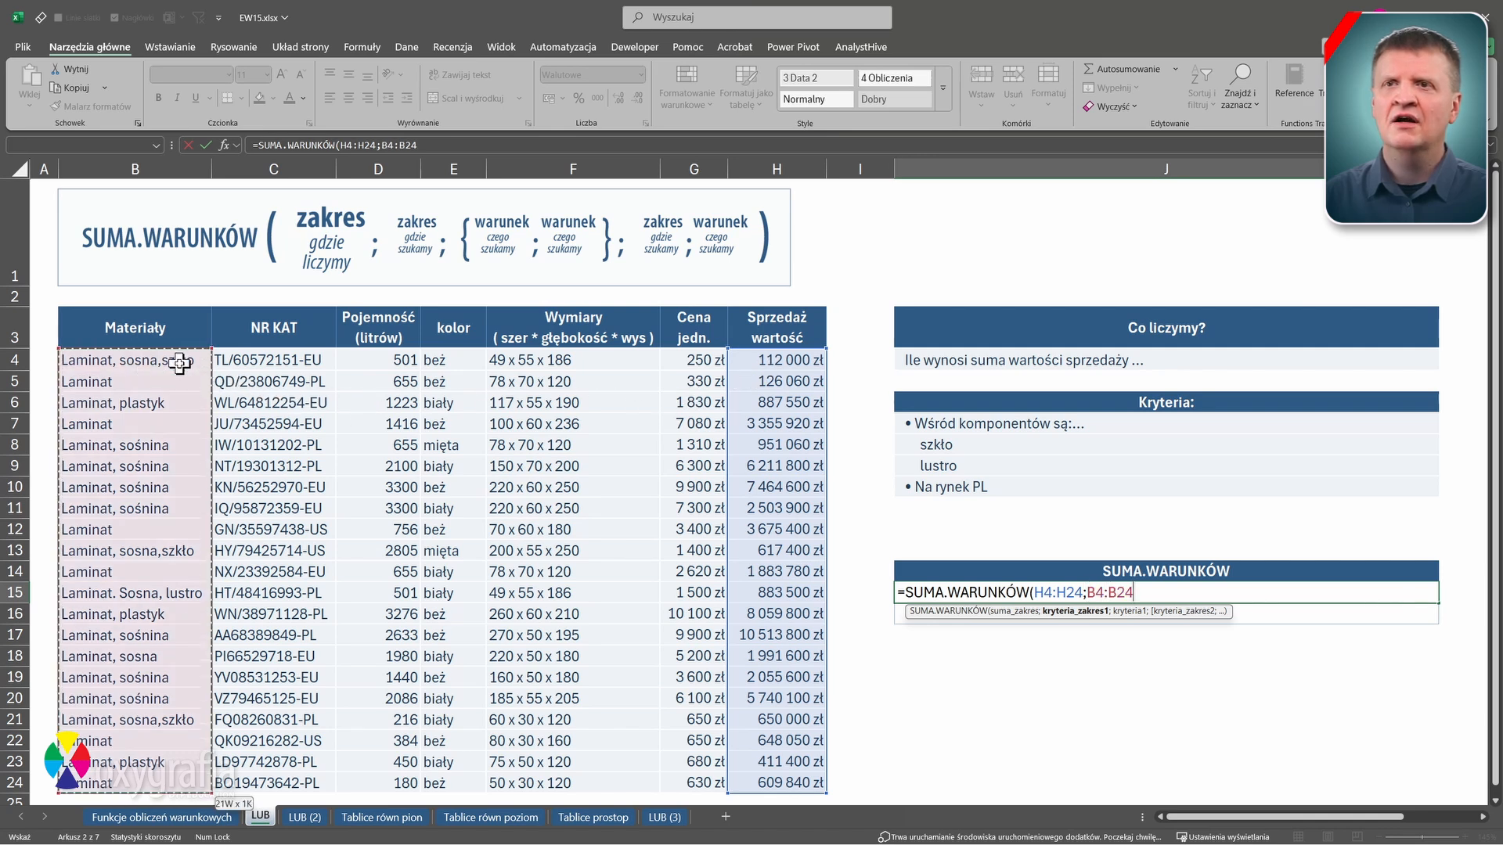
text(;)
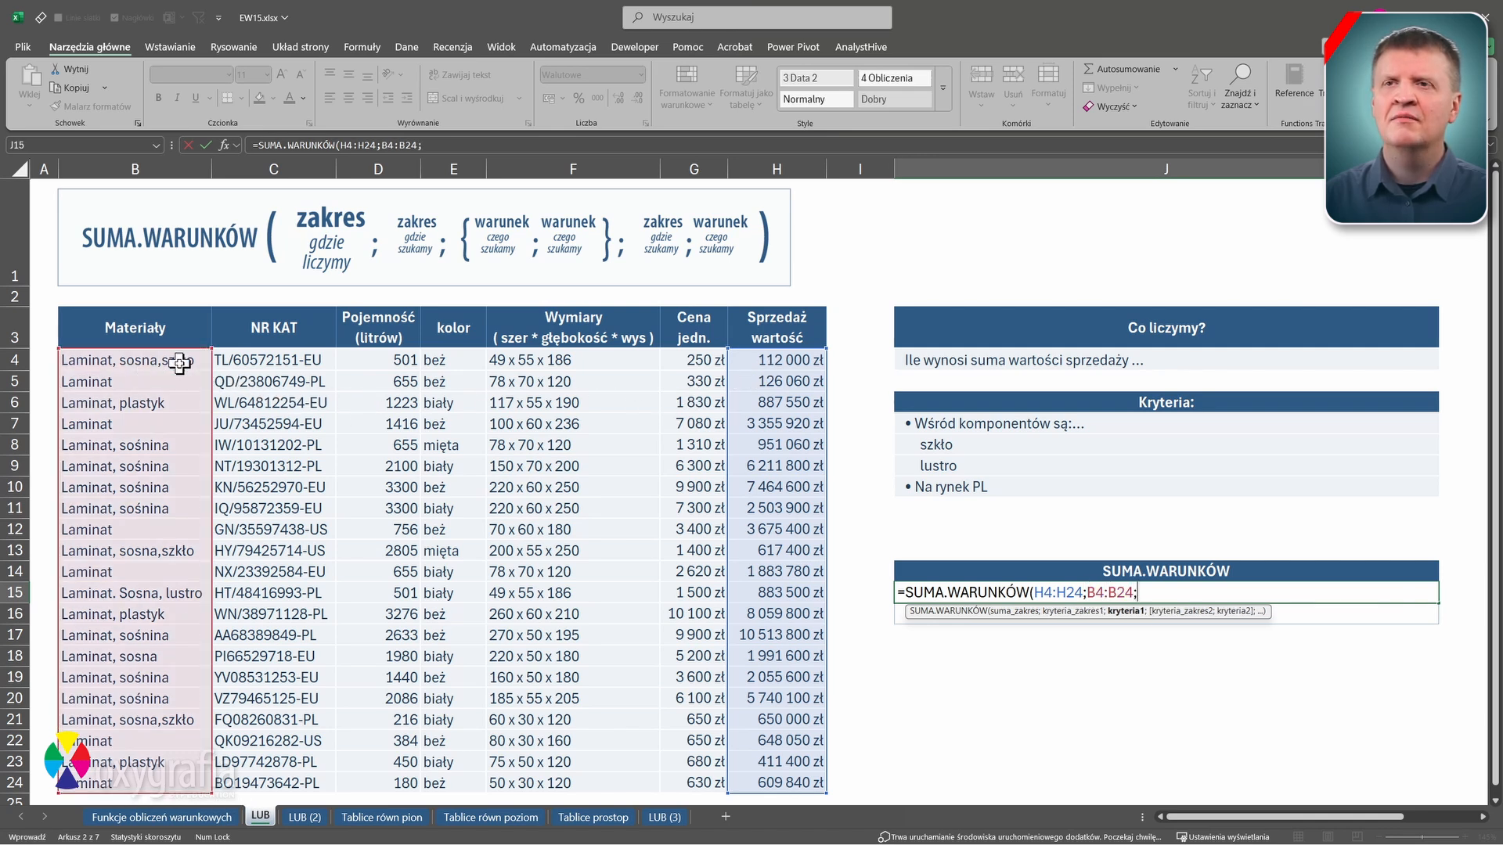
text("*"&)
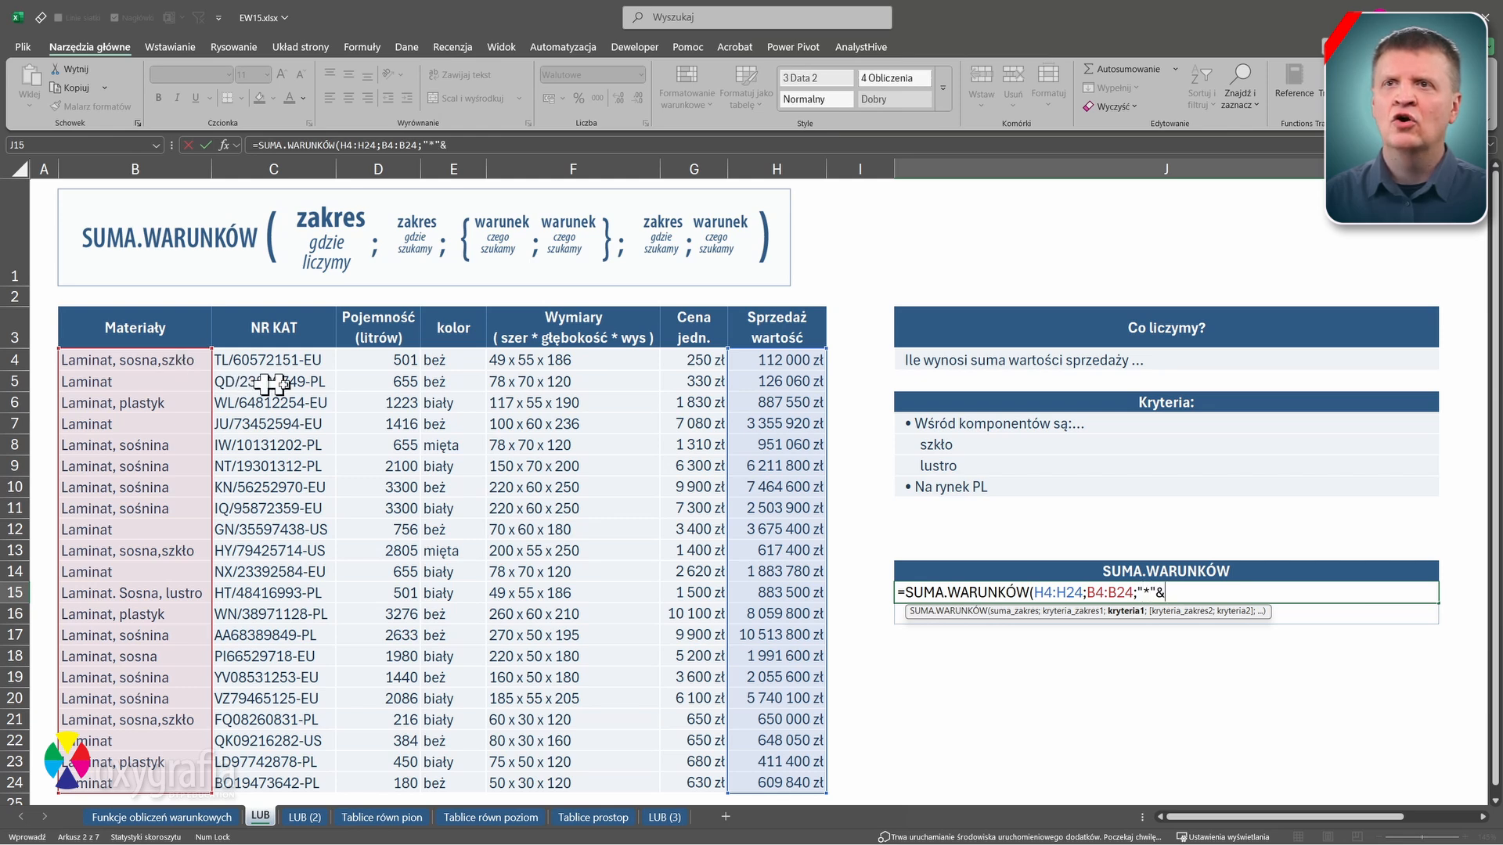
drag(925, 444, 919, 466)
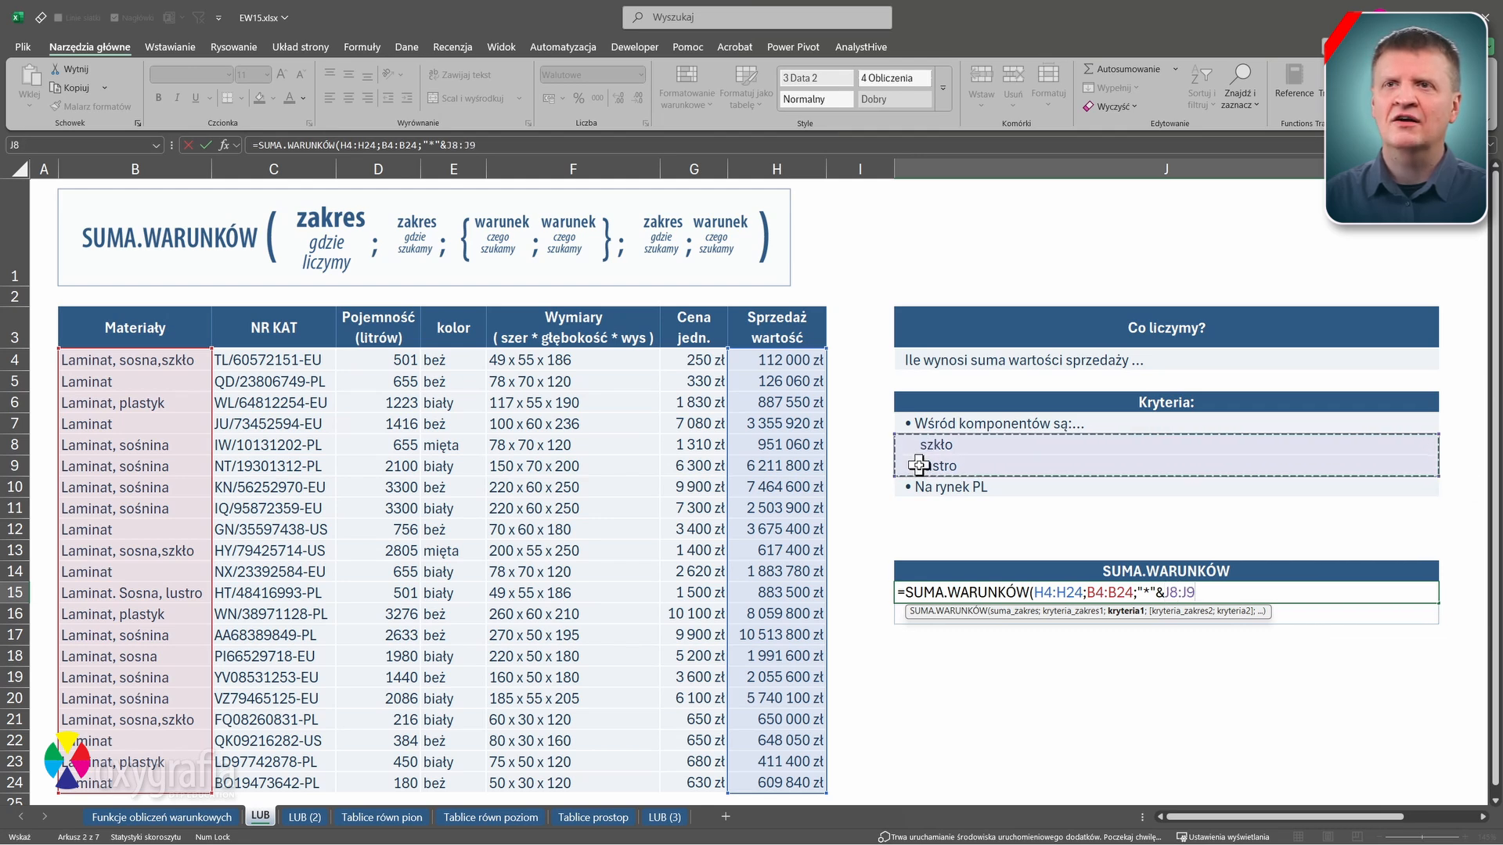
text(&)
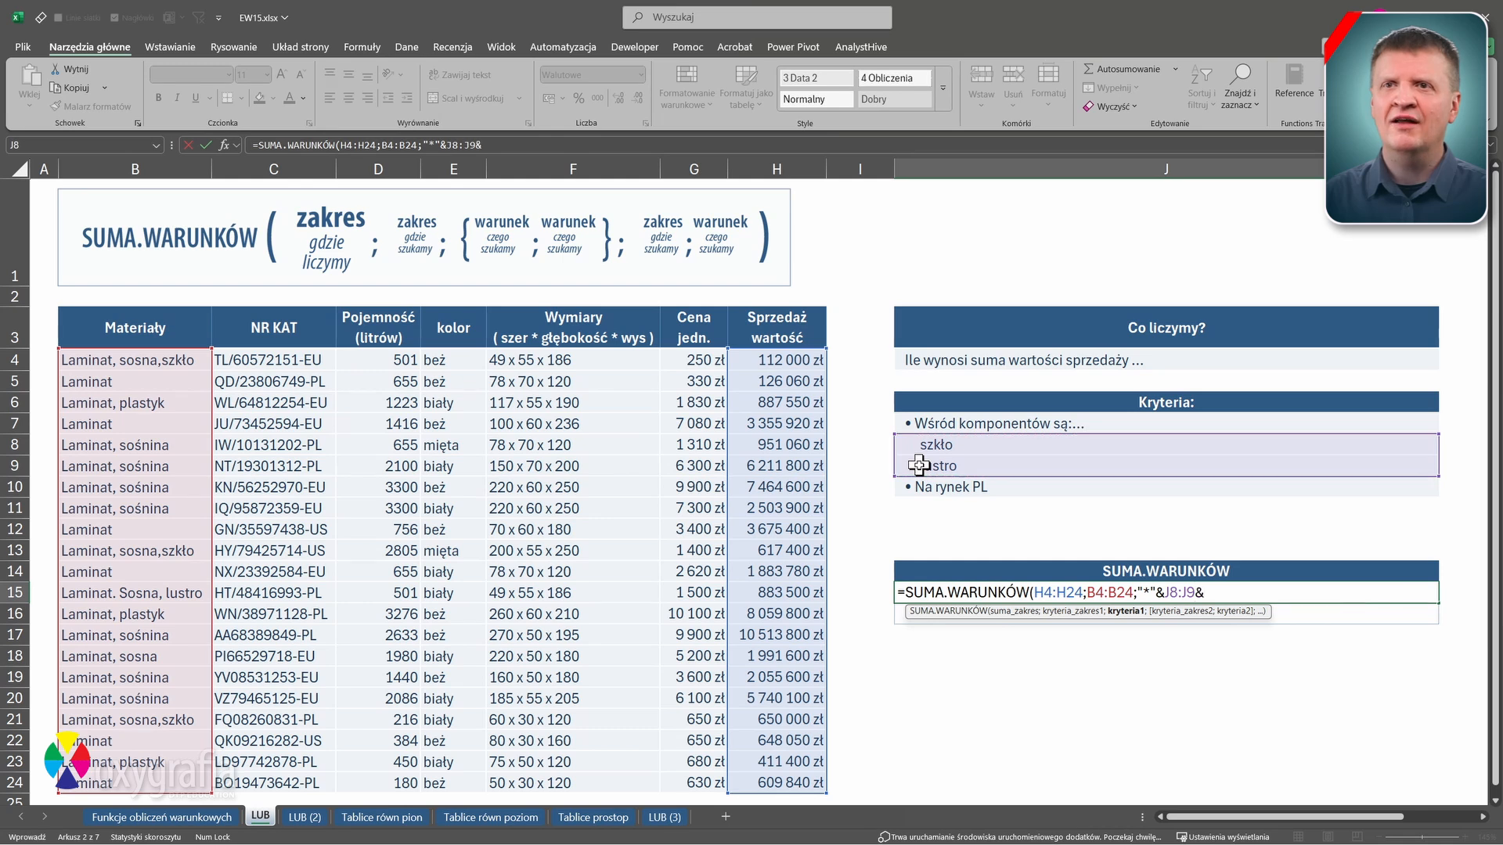
text("*")
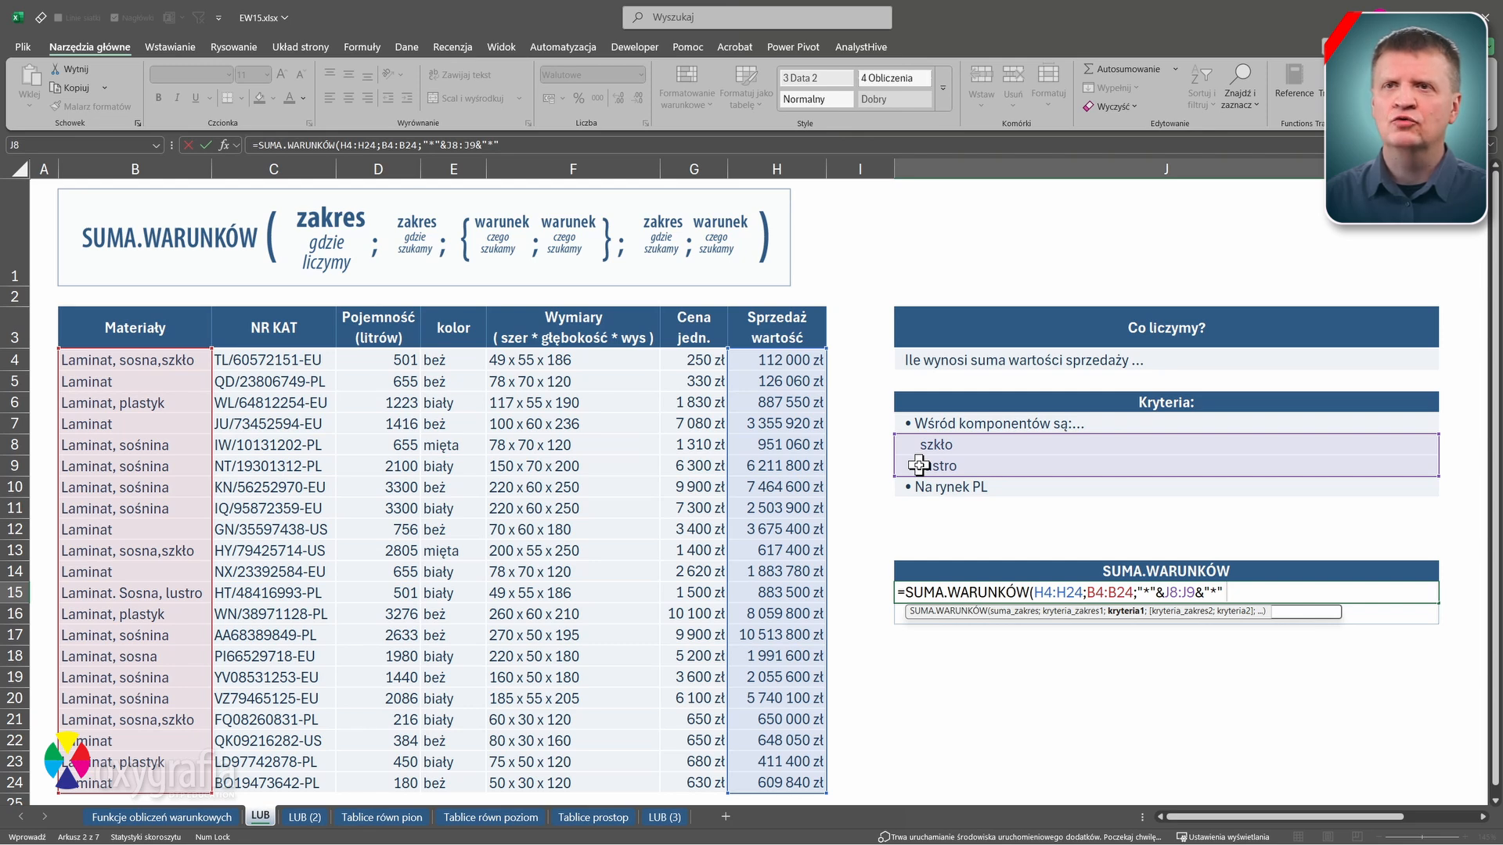
text(;)
click(1087, 593)
key(alt+Return)
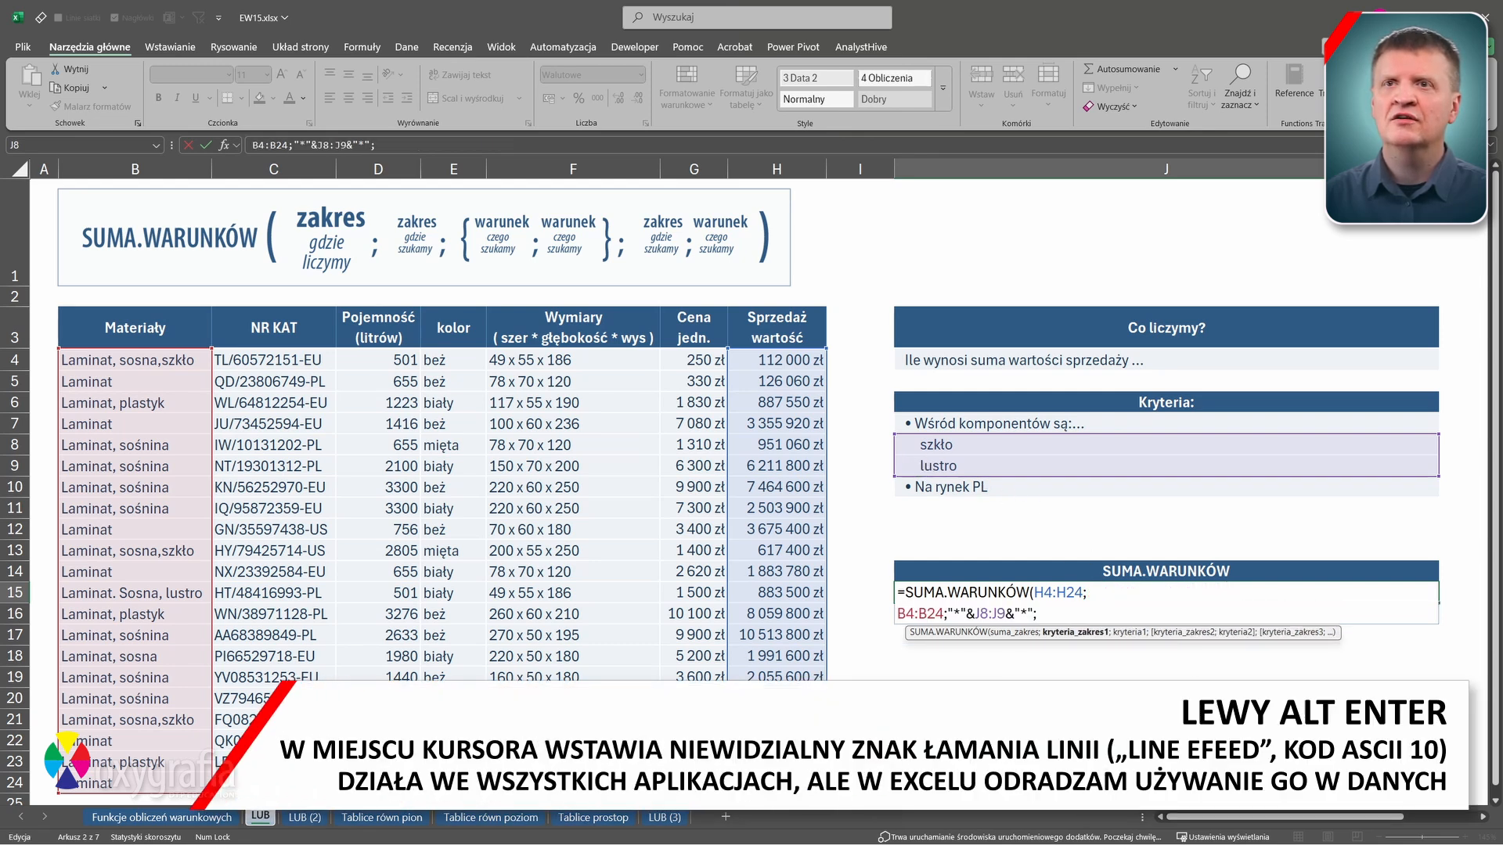
key(End)
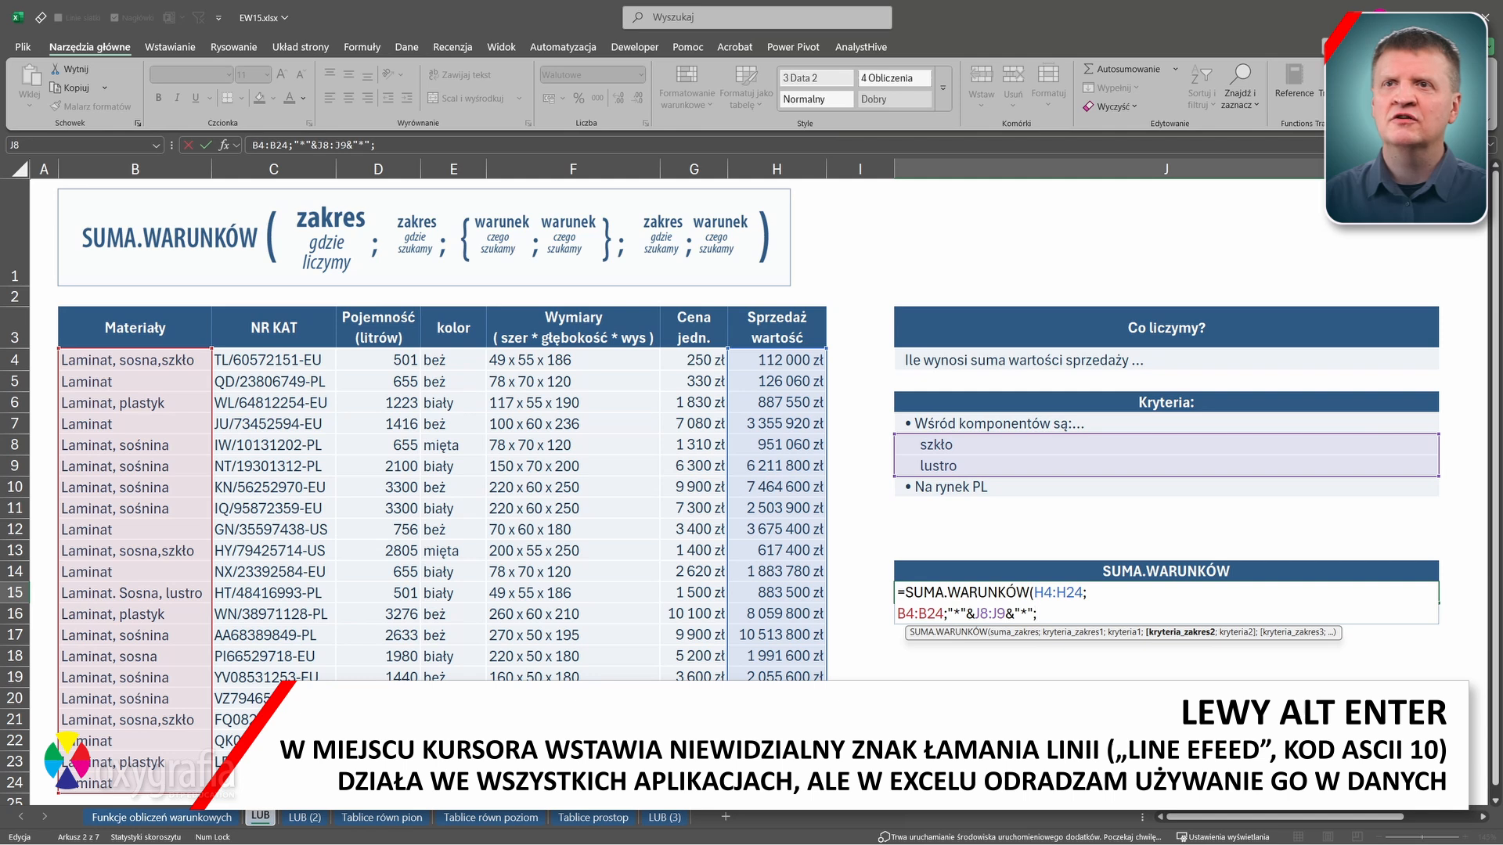
- Add the NR KAT range C4:C24 with the criterion "*pl" on a separate line and enter the formula
click(317, 360)
key(ctrl+shift+Down)
text(;")
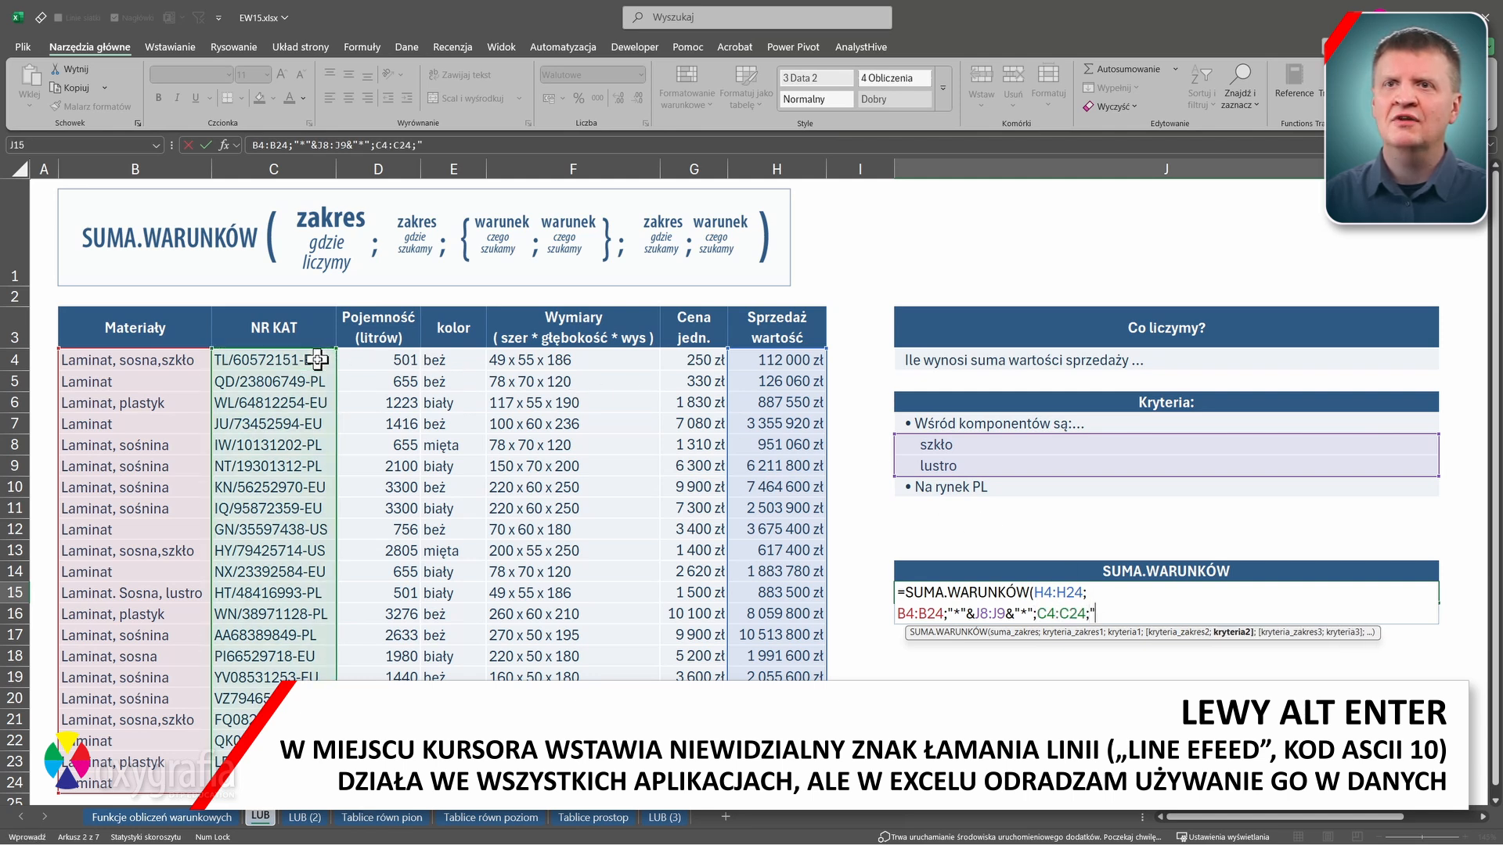
text(*pl")
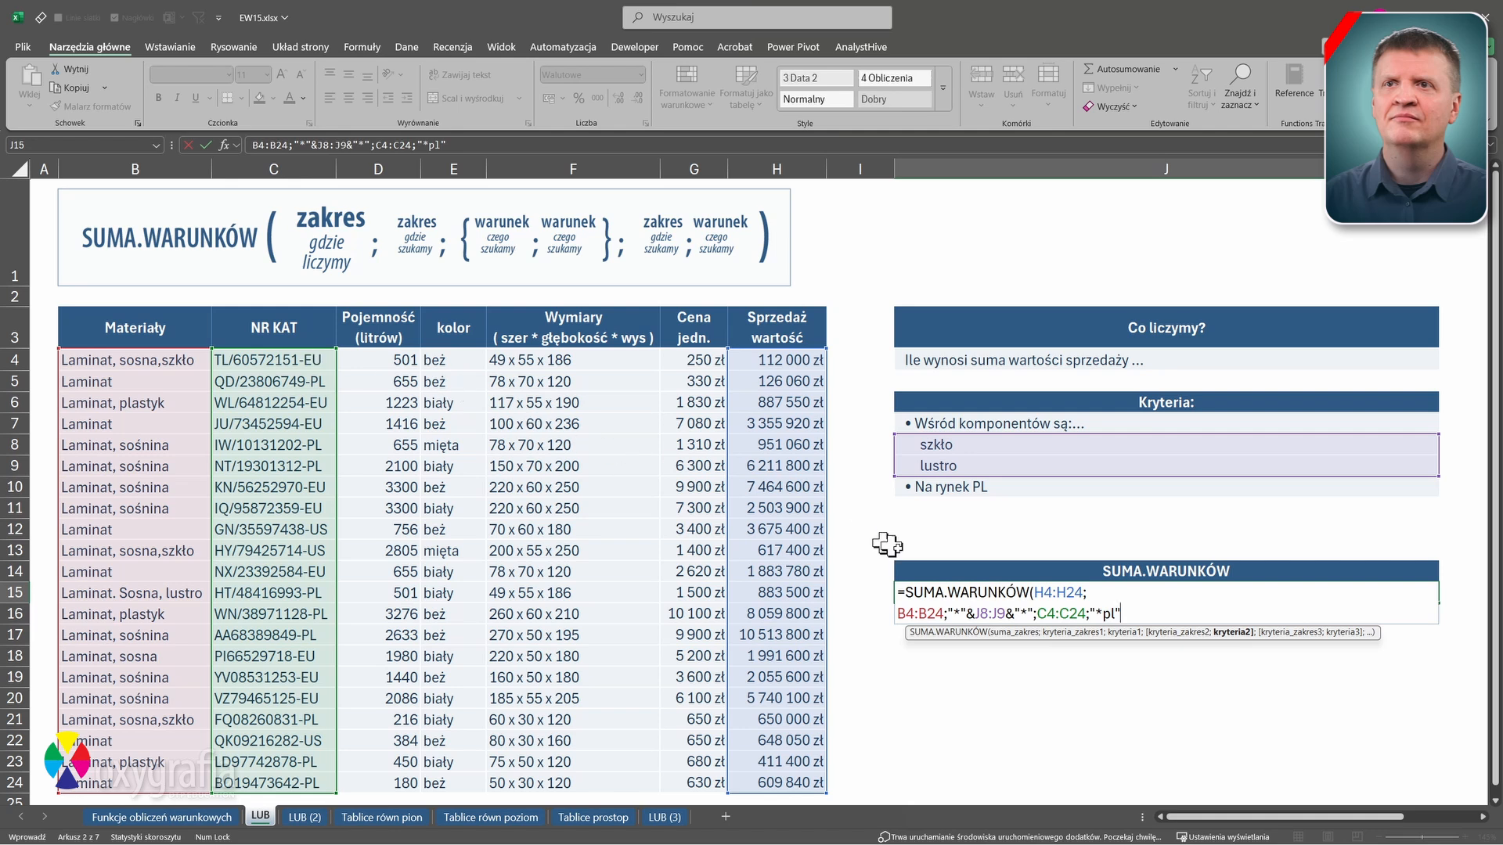
click(1033, 613)
key(alt+Return)
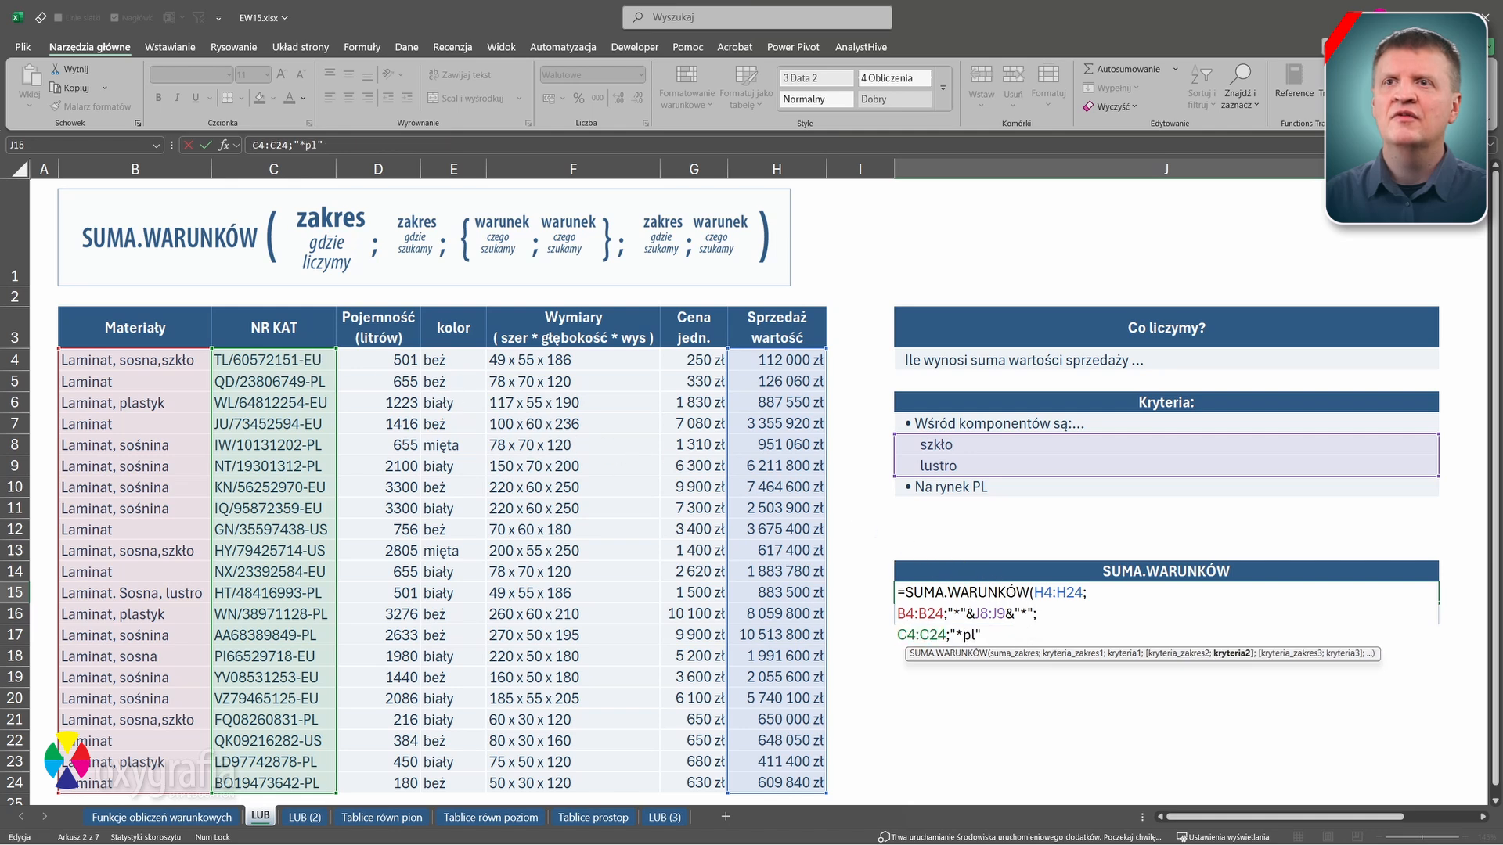
key(Return)
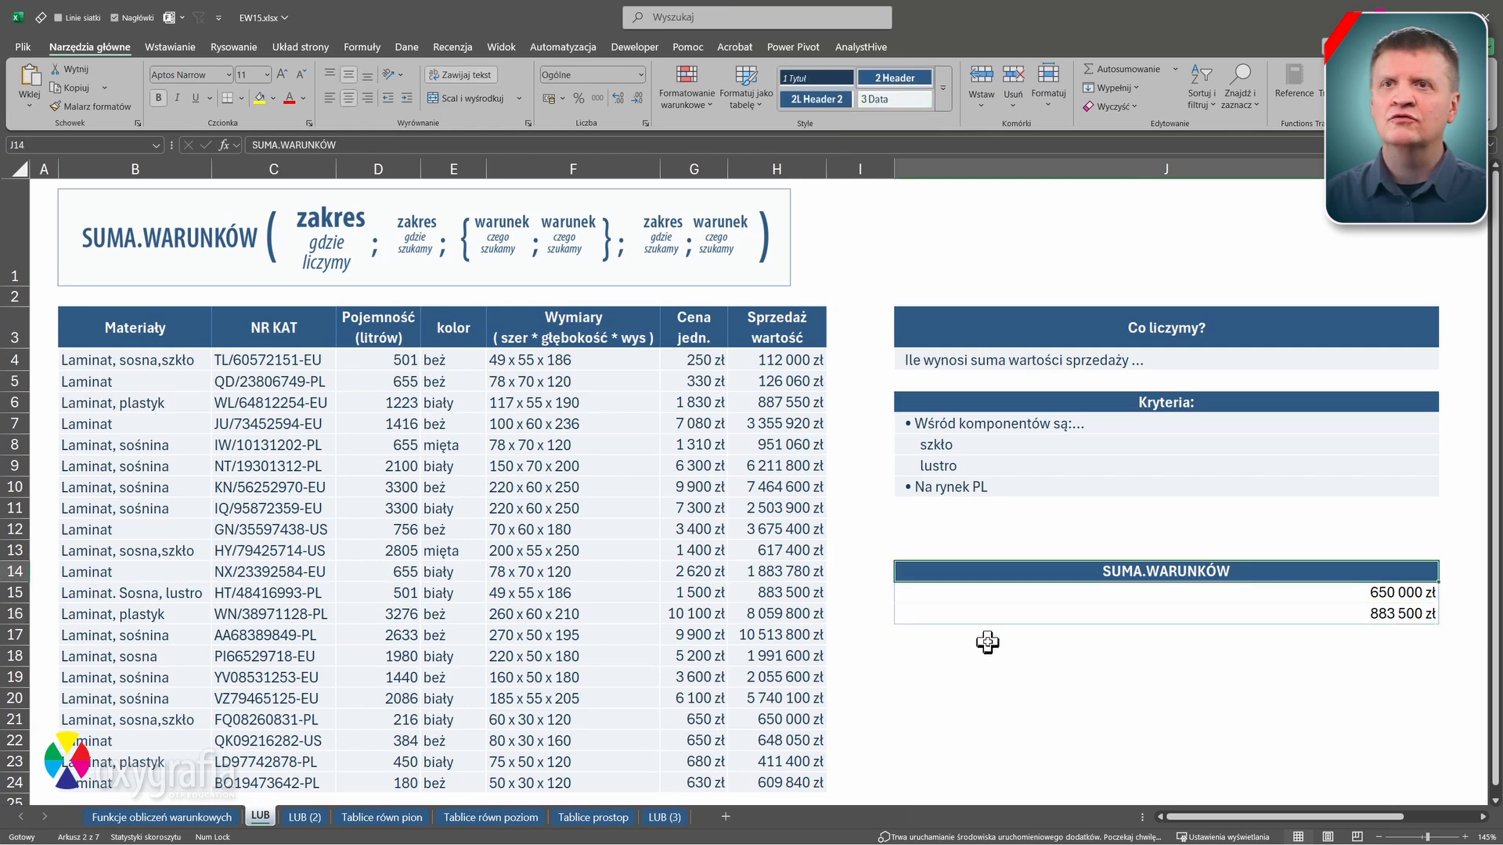
- Evaluate the "*"&J8:J9&"*" expression inside the J15 formula, restore it and leave the cell without changes
double_click(997, 593)
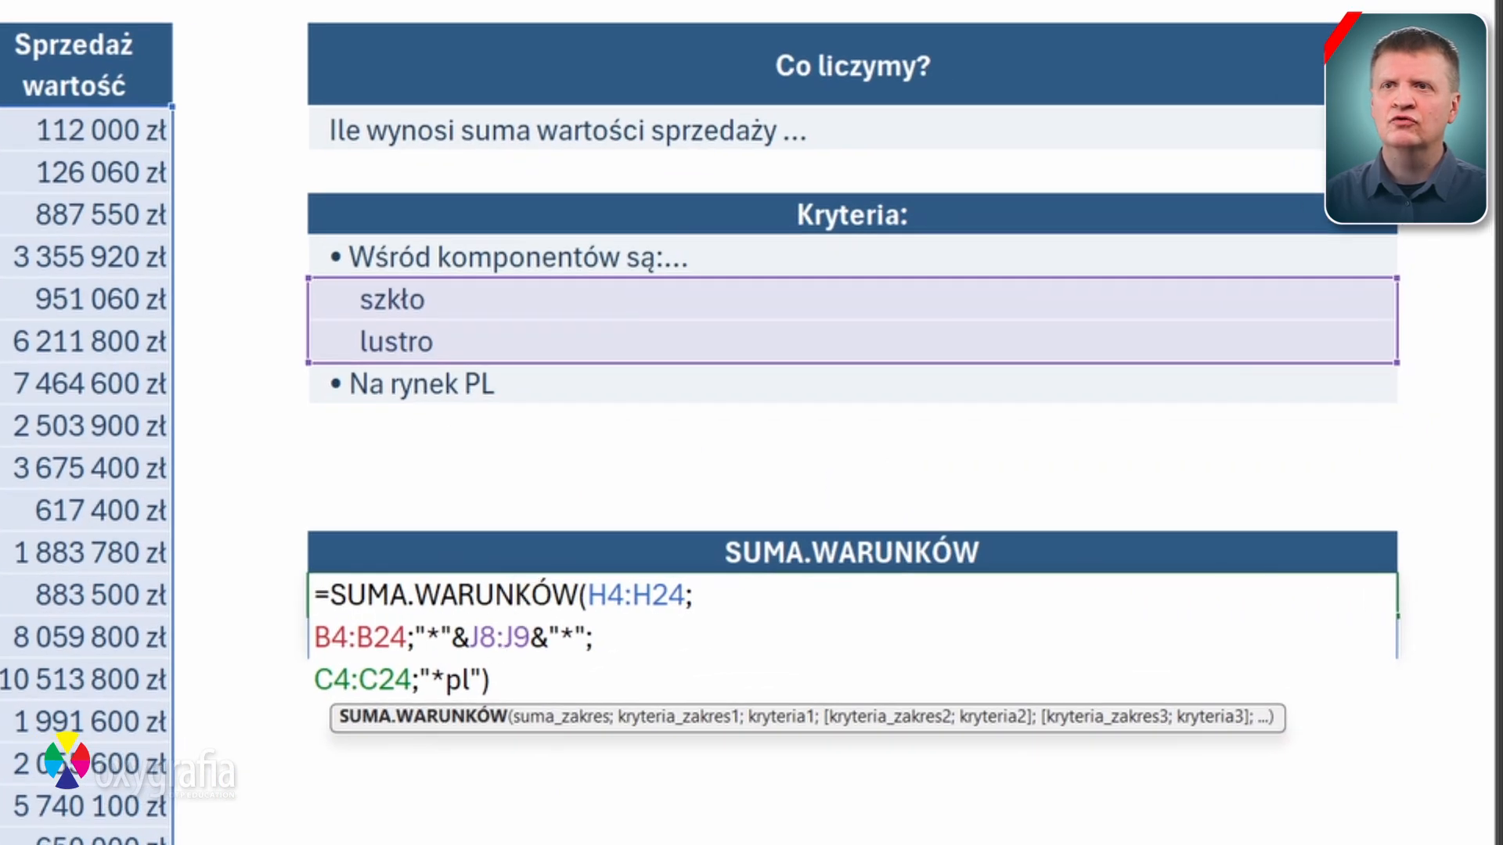
drag(416, 638, 583, 640)
key(F9)
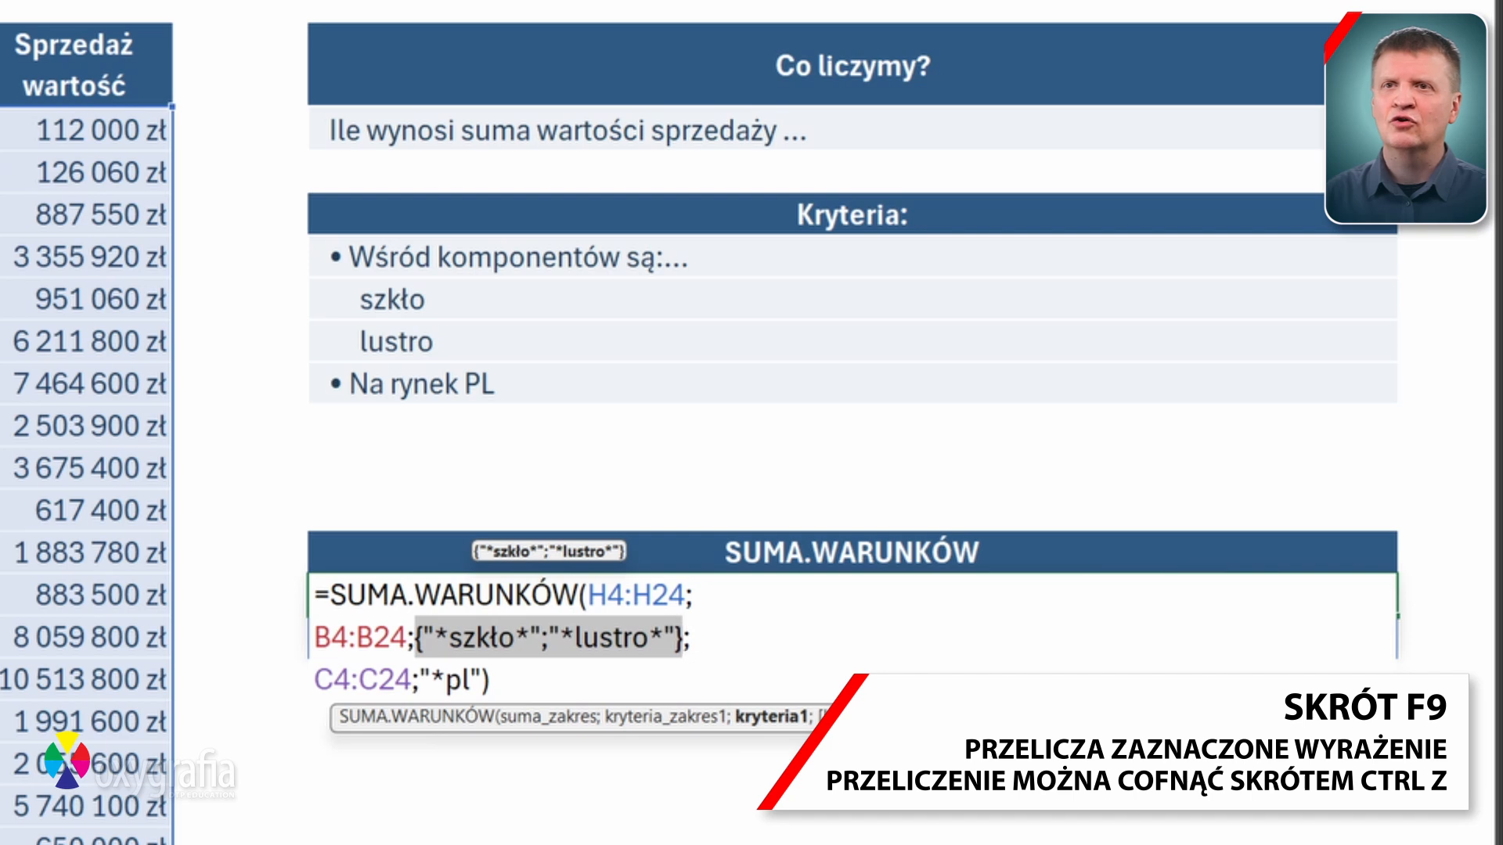
key(ctrl+z)
key(Escape)
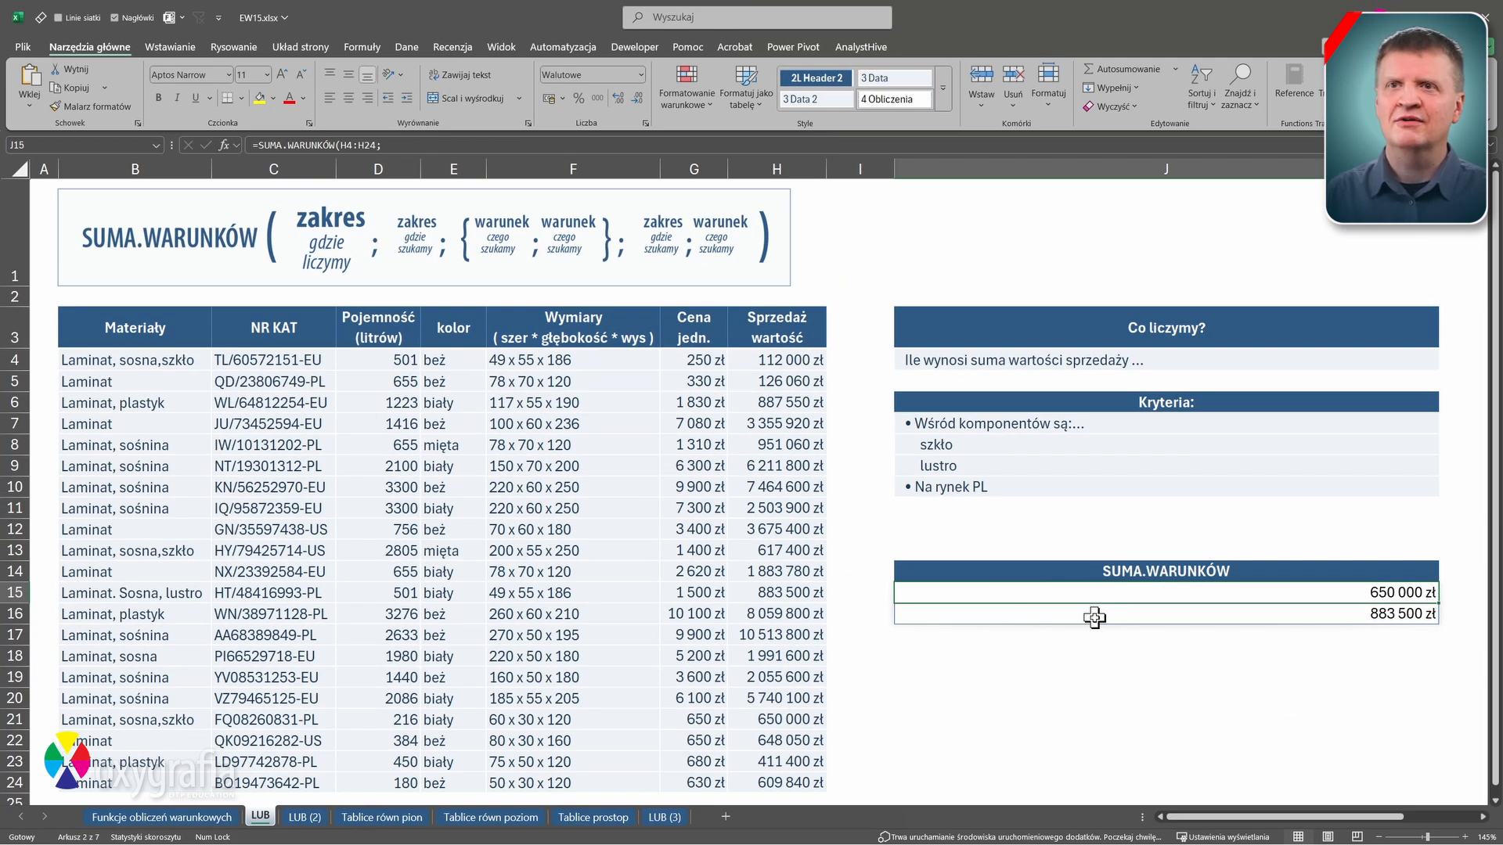
- Wrap the J15 formula in SUMA(), with the opening and closing parts on their own lines
click(1094, 618)
double_click(1017, 594)
click(906, 594)
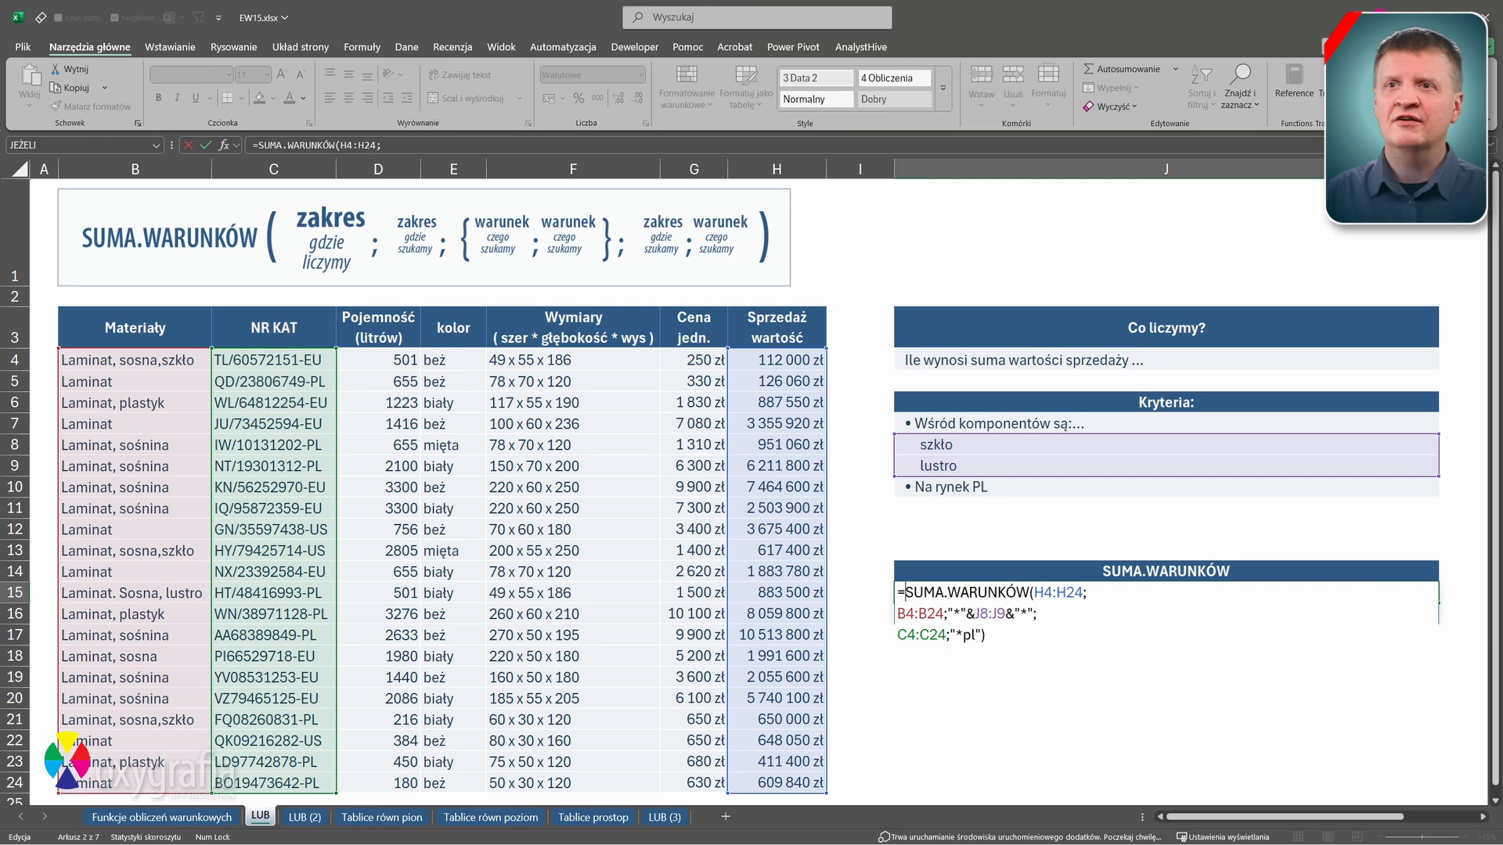
text(SUMA()
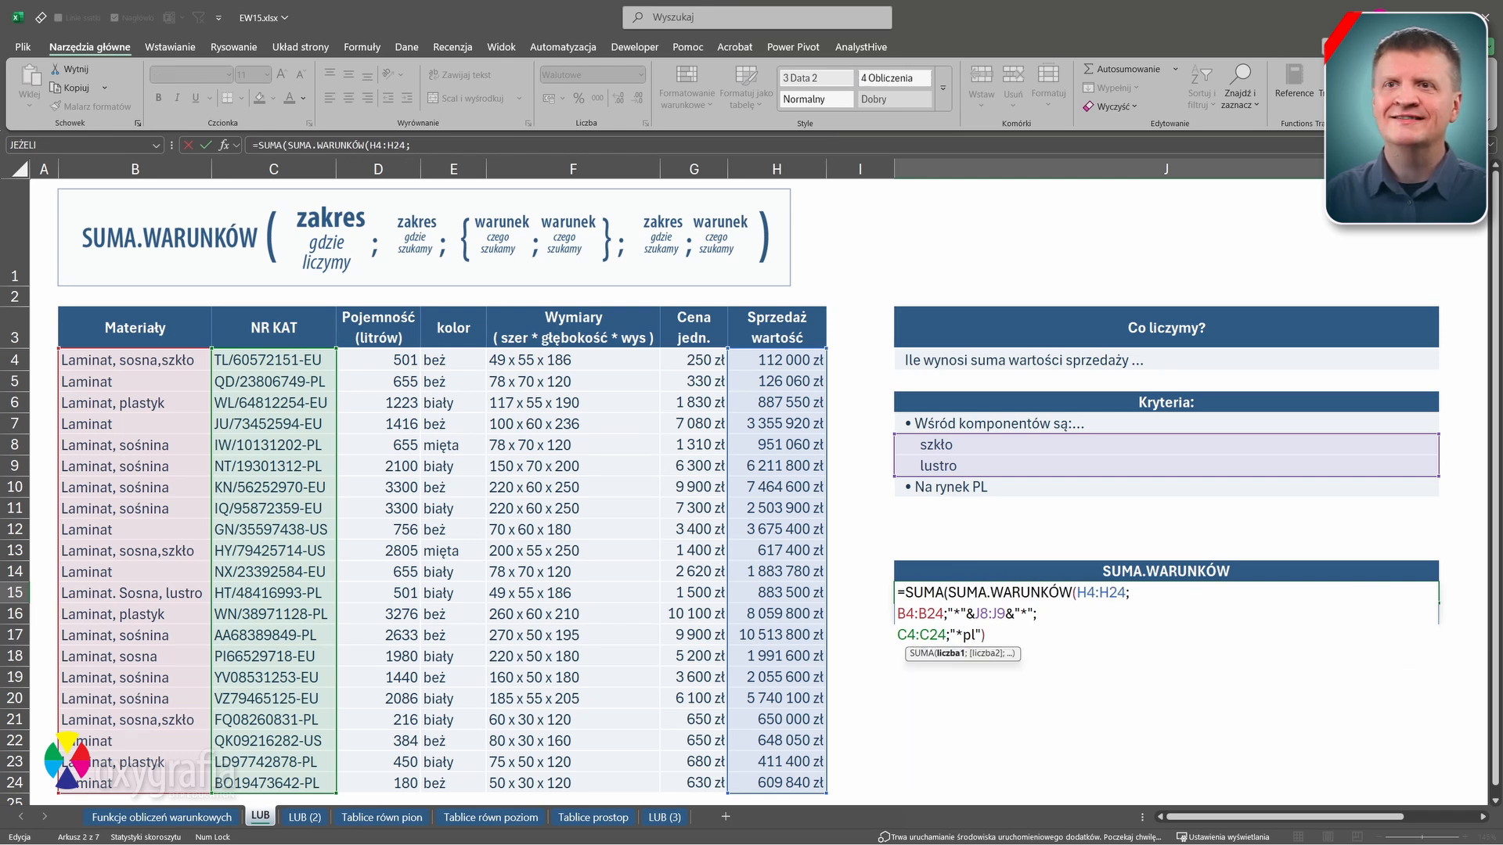
key(alt+Return)
key(ctrl+End)
key(alt+Return)
text())
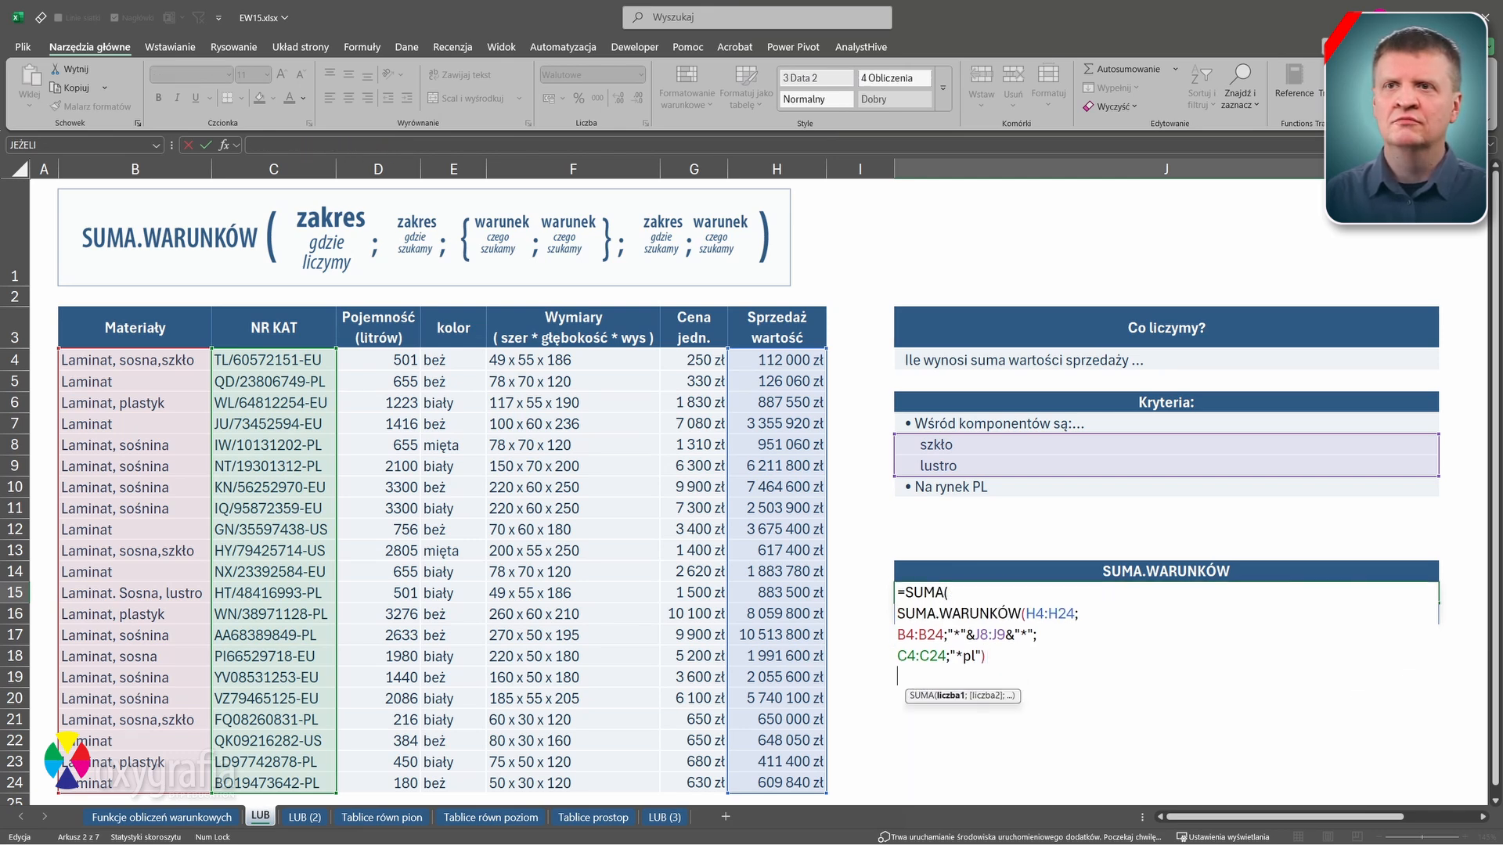
- Indent the nested SUMA.WARUNKÓW lines with spaces and enter the formula
click(898, 613)
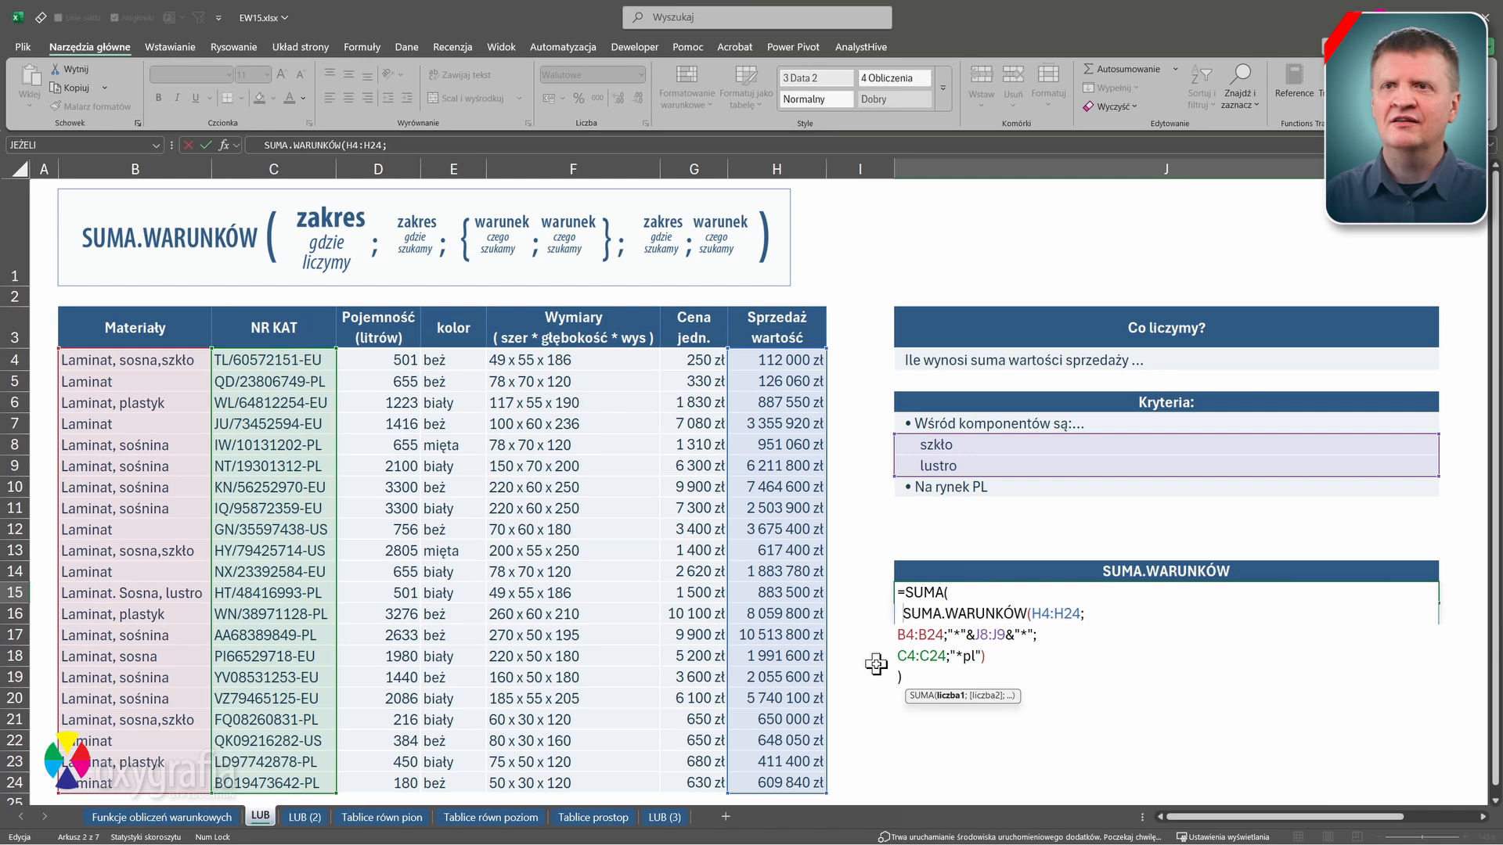
click(897, 635)
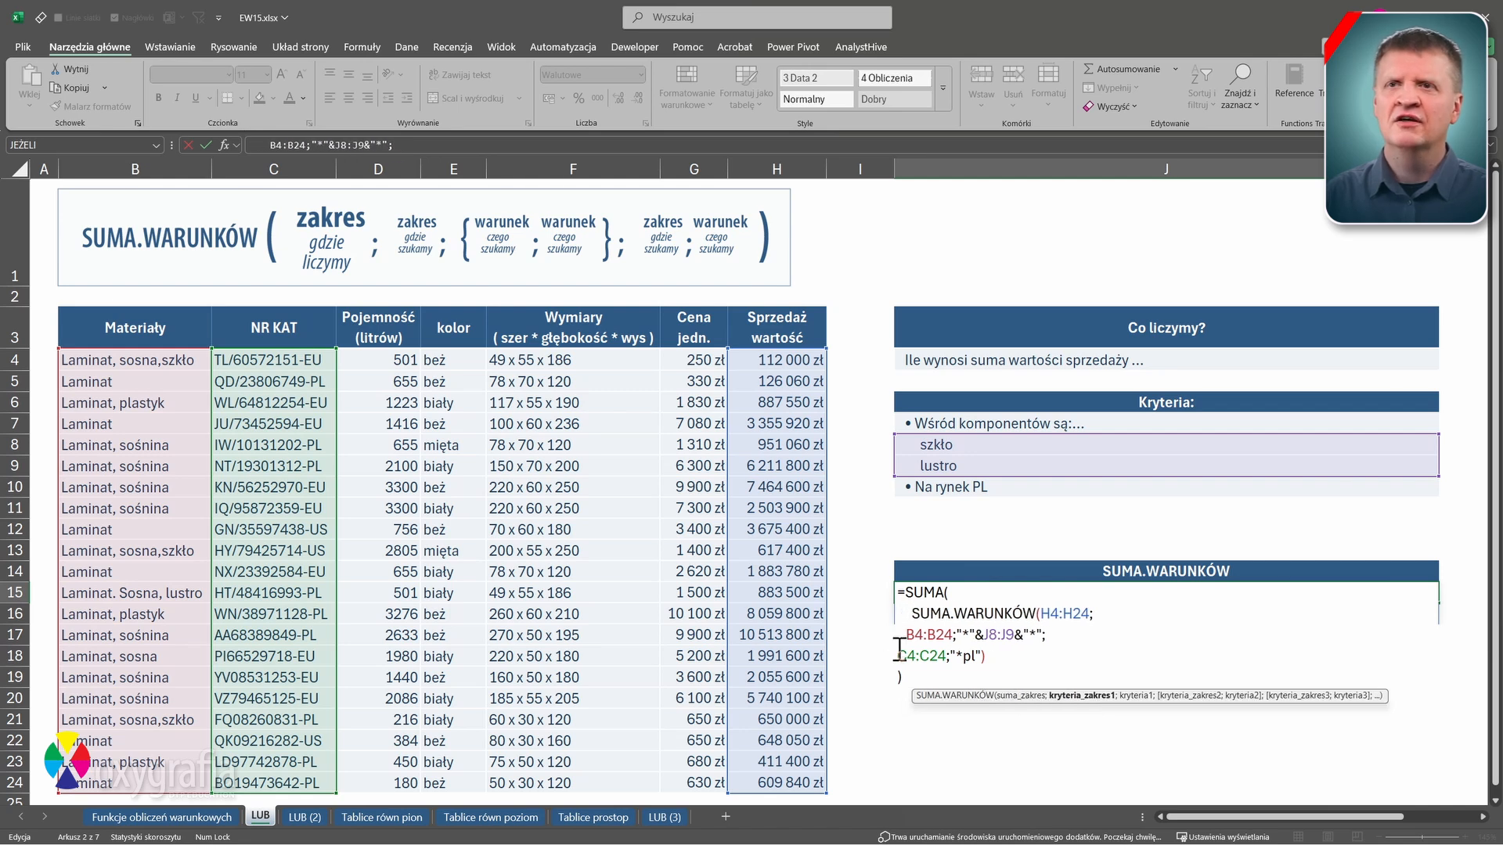
click(898, 655)
key(Return)
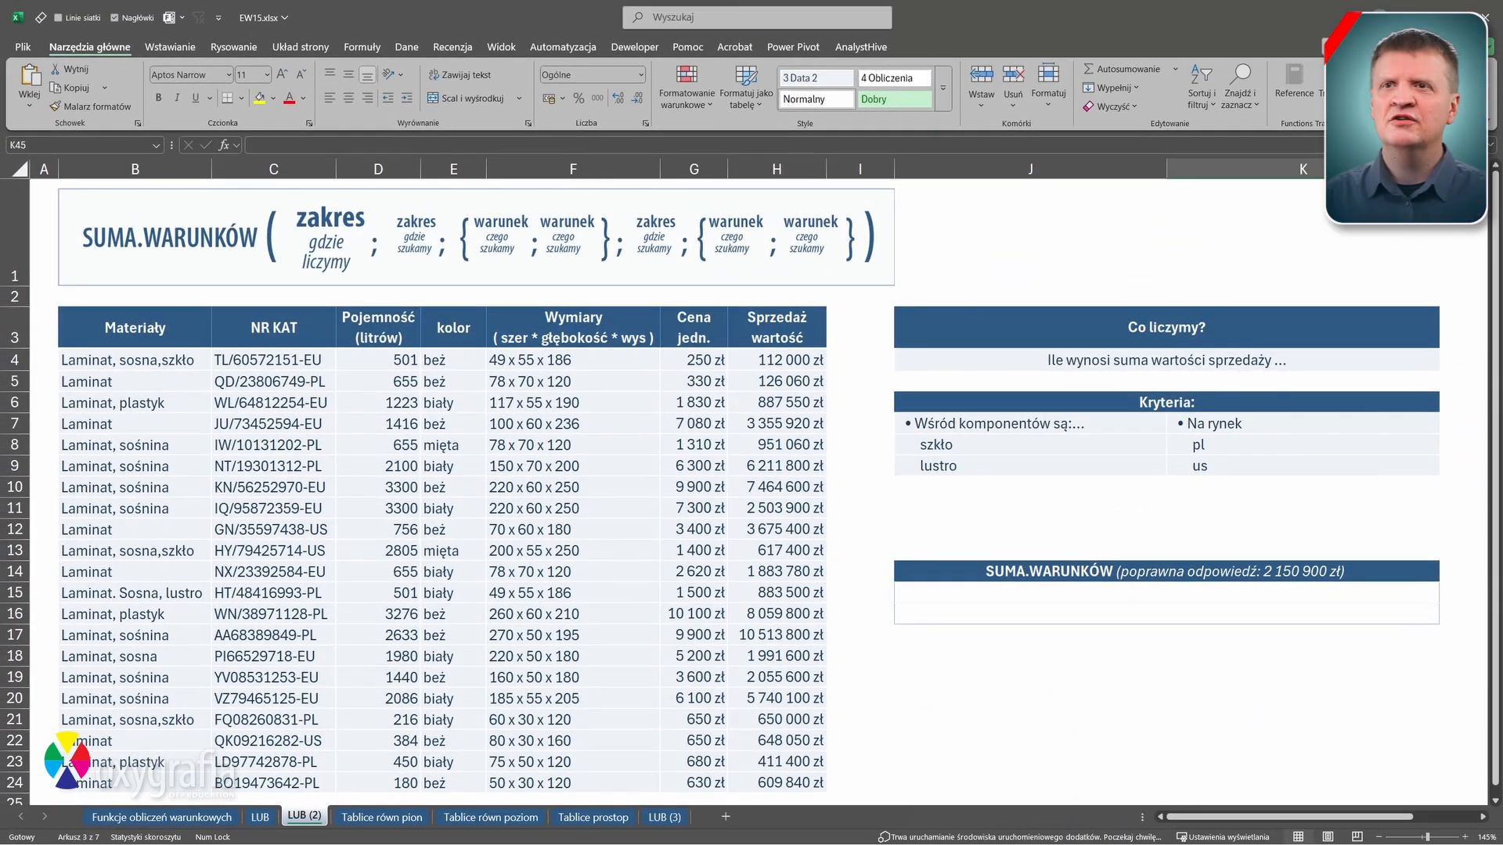
- On the LUB (2) sheet, start a SUMA.WARUNKÓW formula in cell K15 with H4:H24 as the sum range
click(1279, 592)
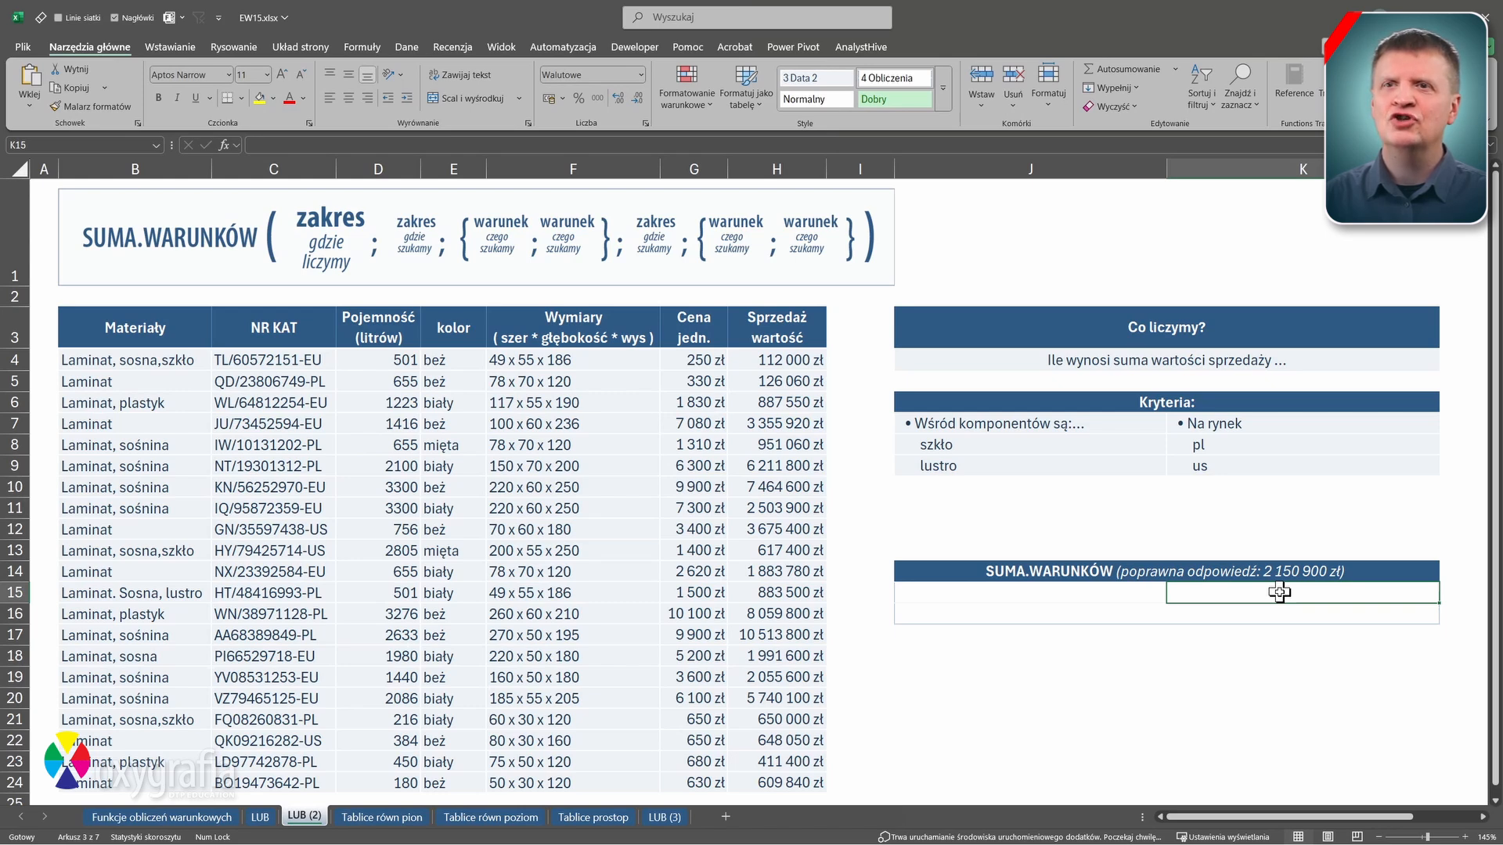
text(=S)
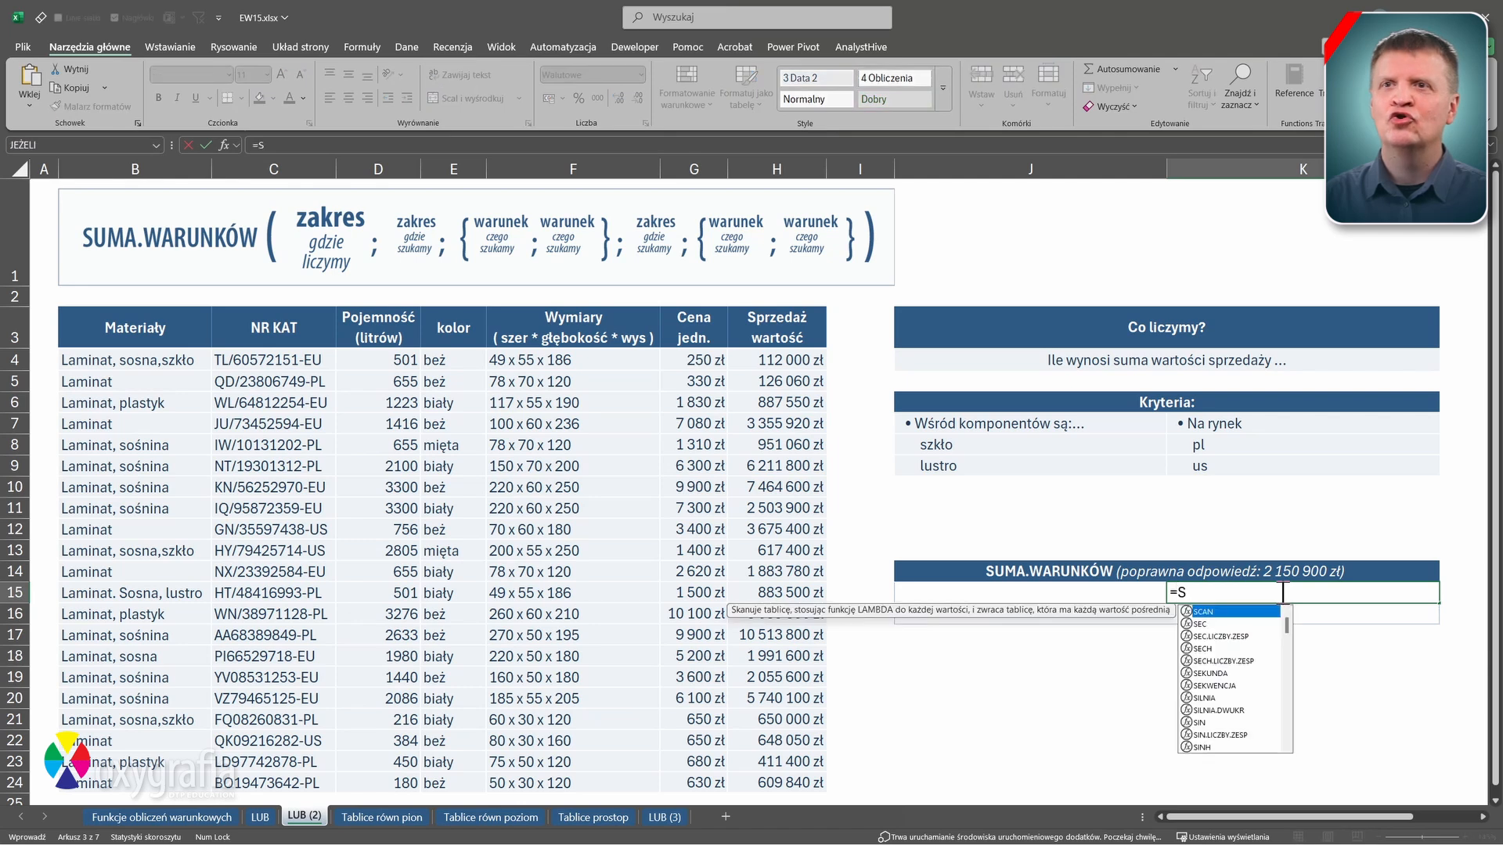
text(UMA.WARU)
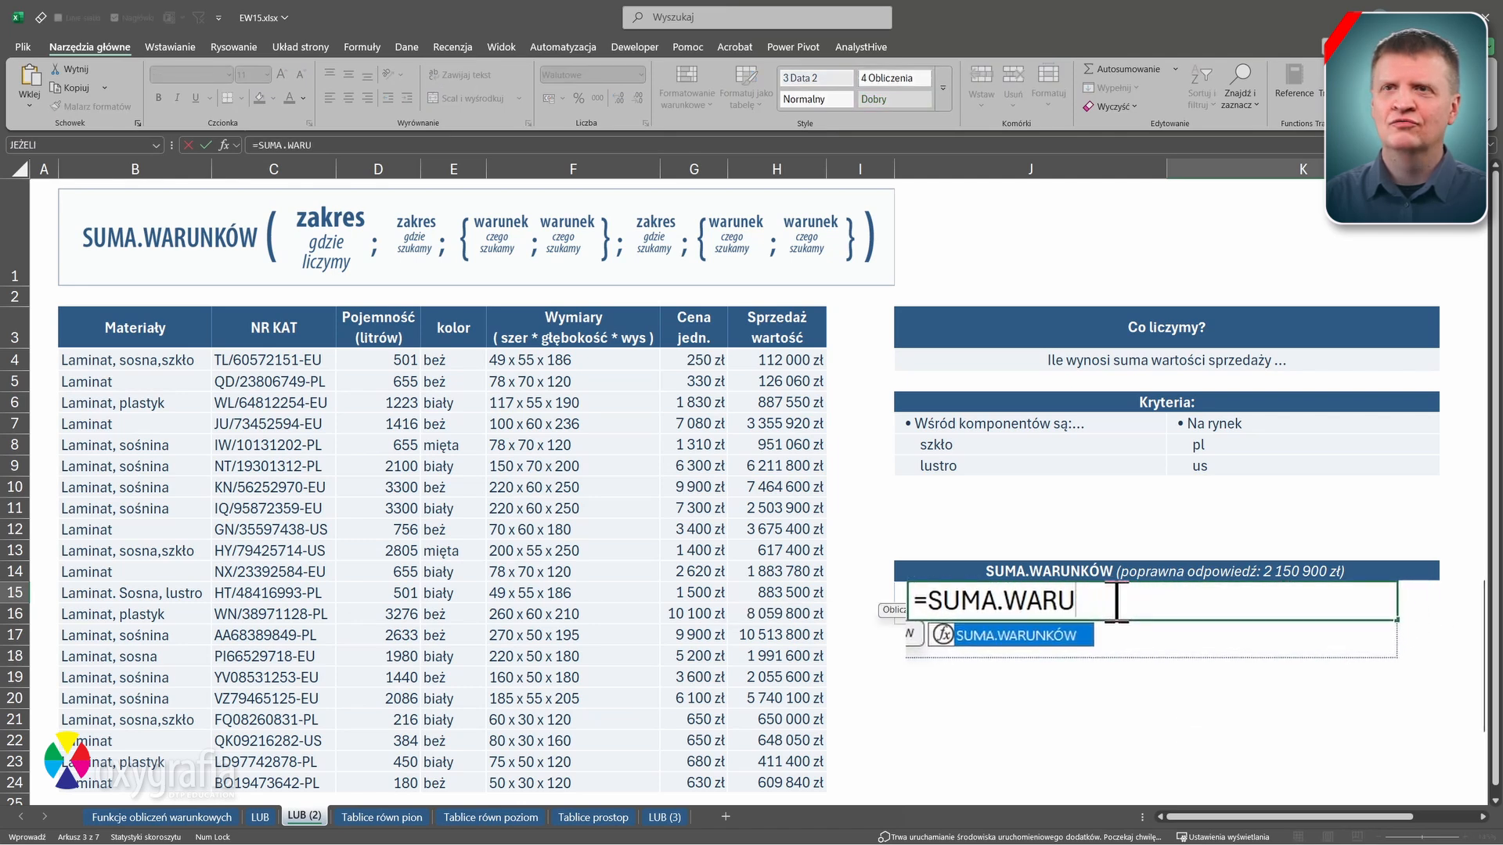
key(Tab)
drag(817, 359, 814, 783)
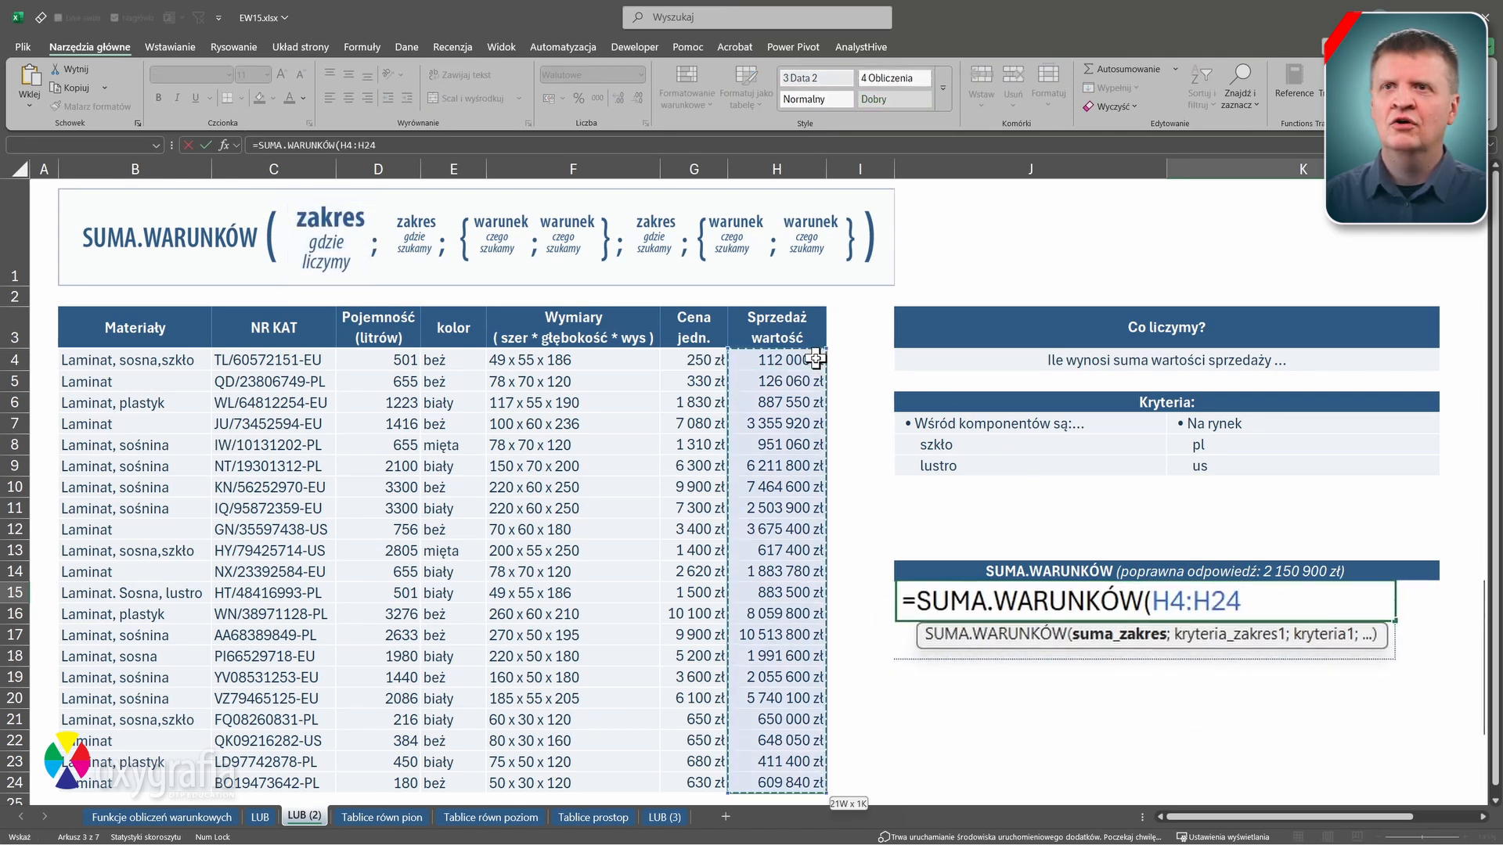
text(;)
- Add the range B4:B24 with the criterion "*"&J8:J9&"*" to the K15 formula, starting it on a second line
click(178, 357)
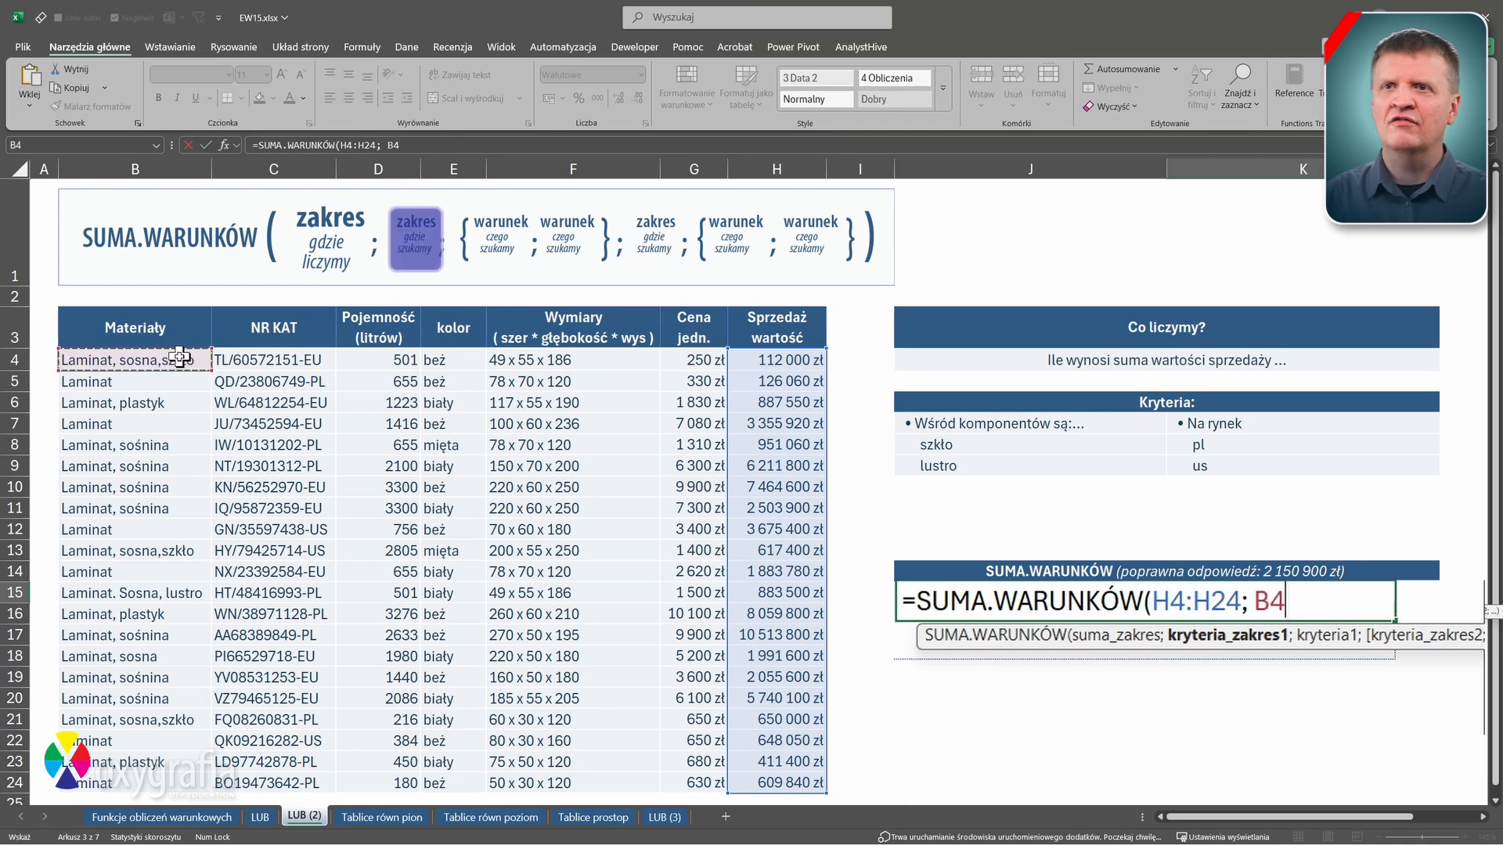
key(ctrl+shift+Down)
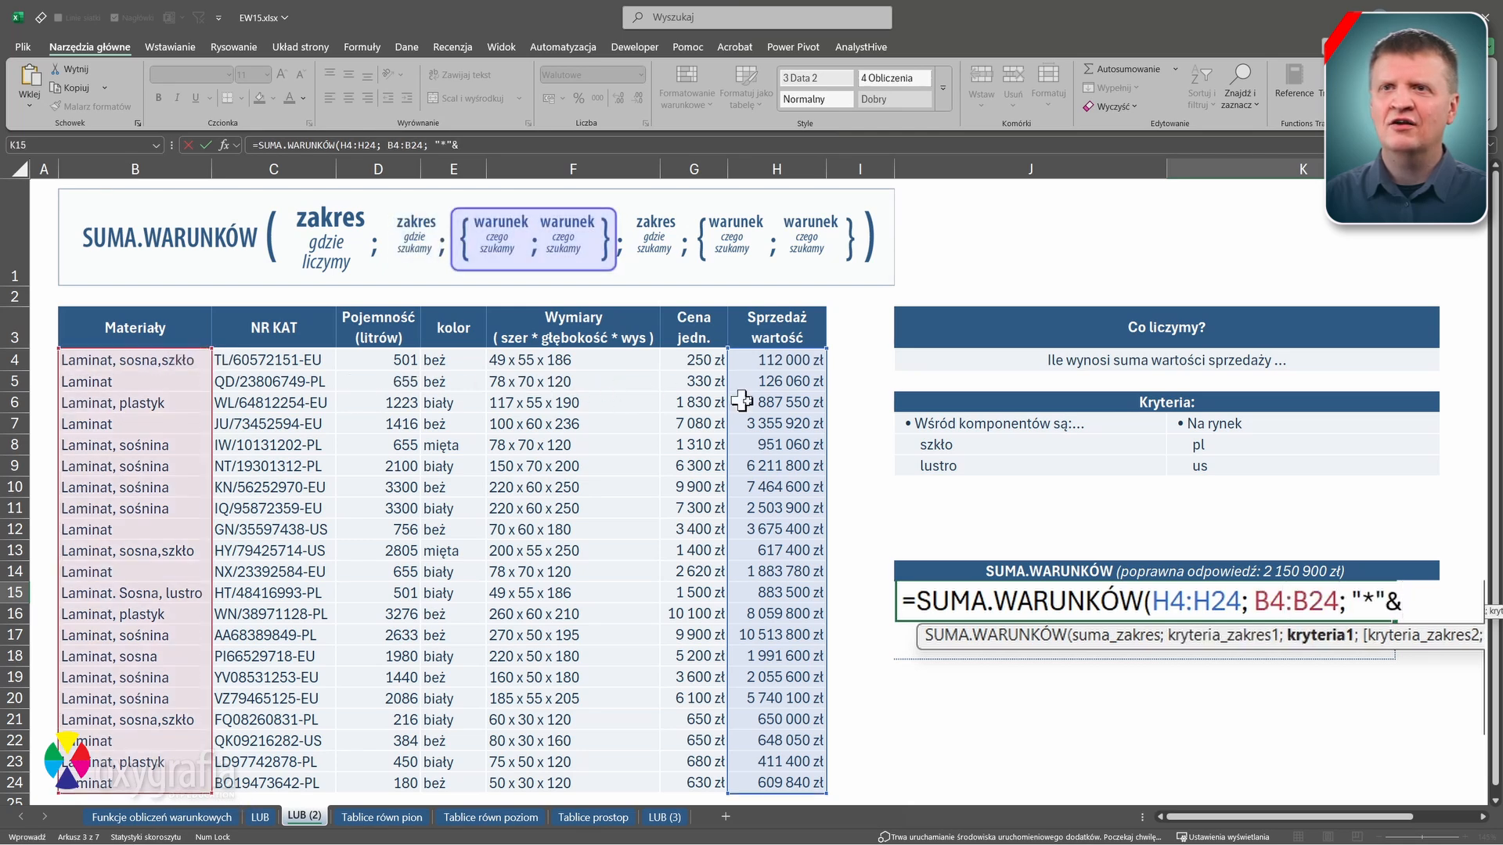
click(934, 450)
drag(933, 456, 934, 462)
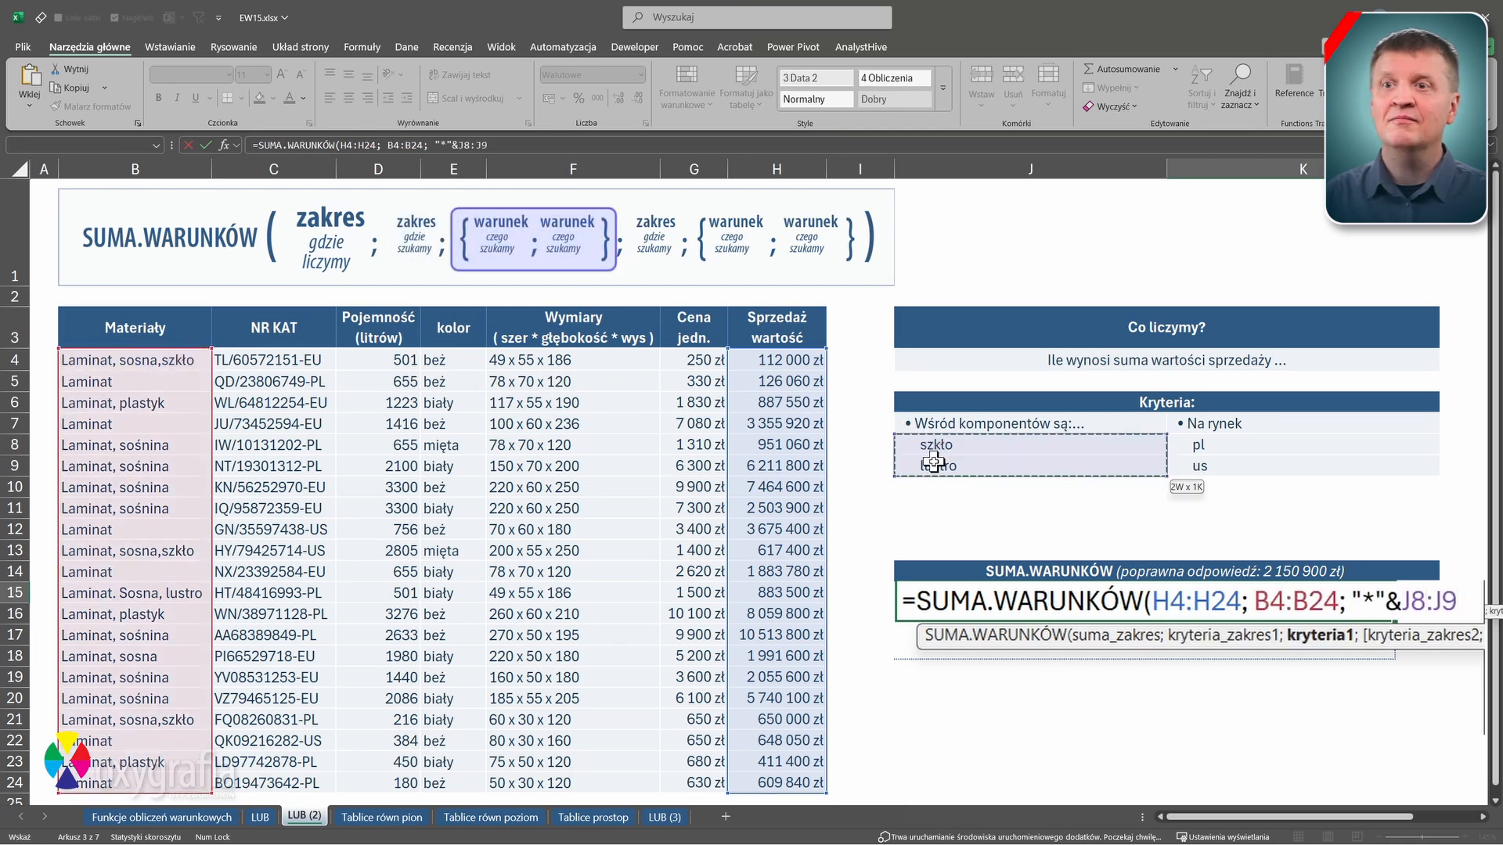
text(&"*";)
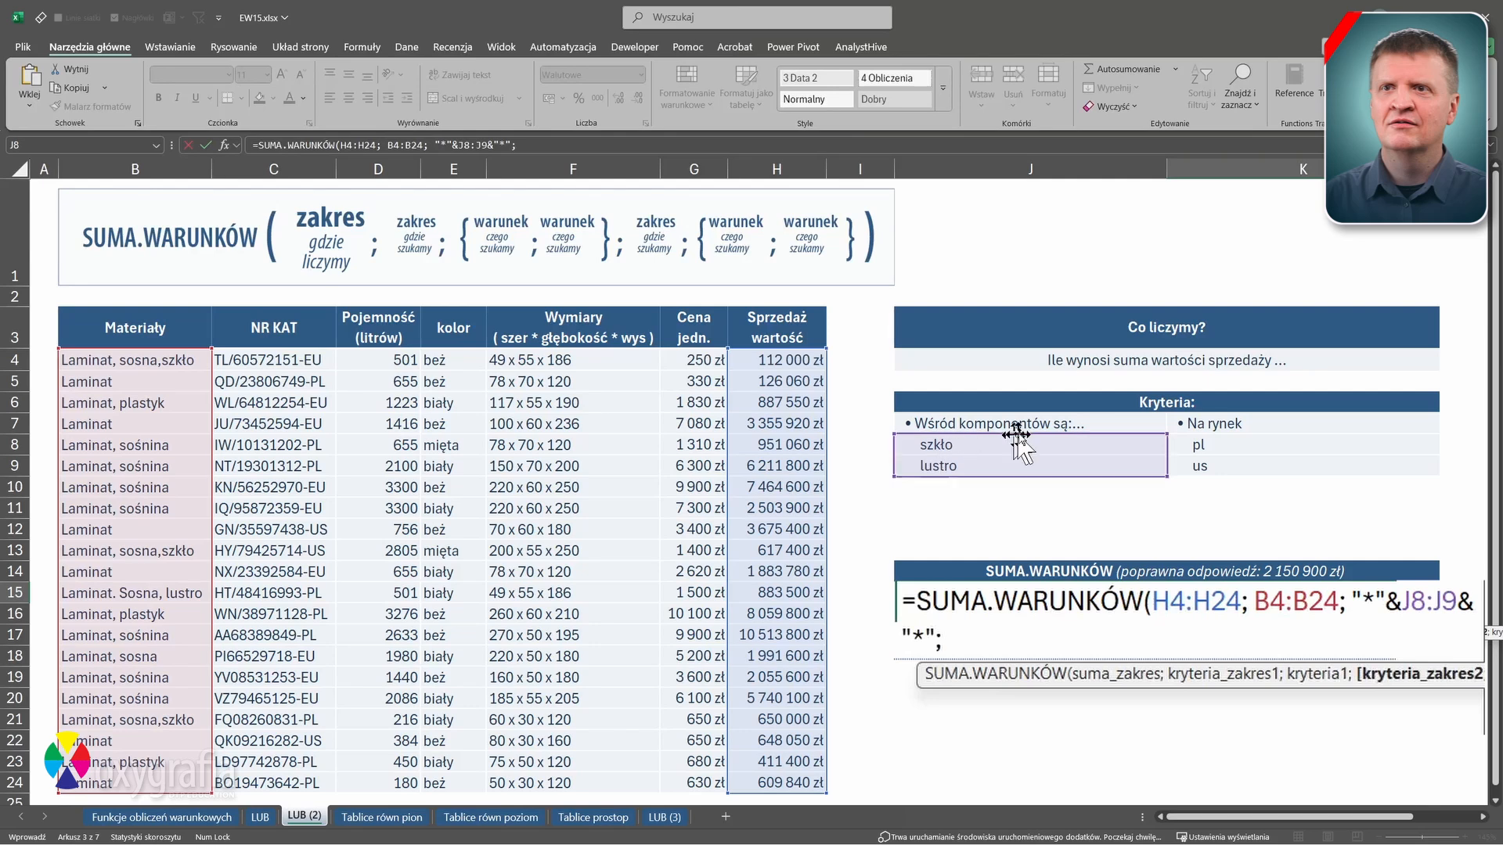
click(1252, 601)
key(alt+Return)
key(End)
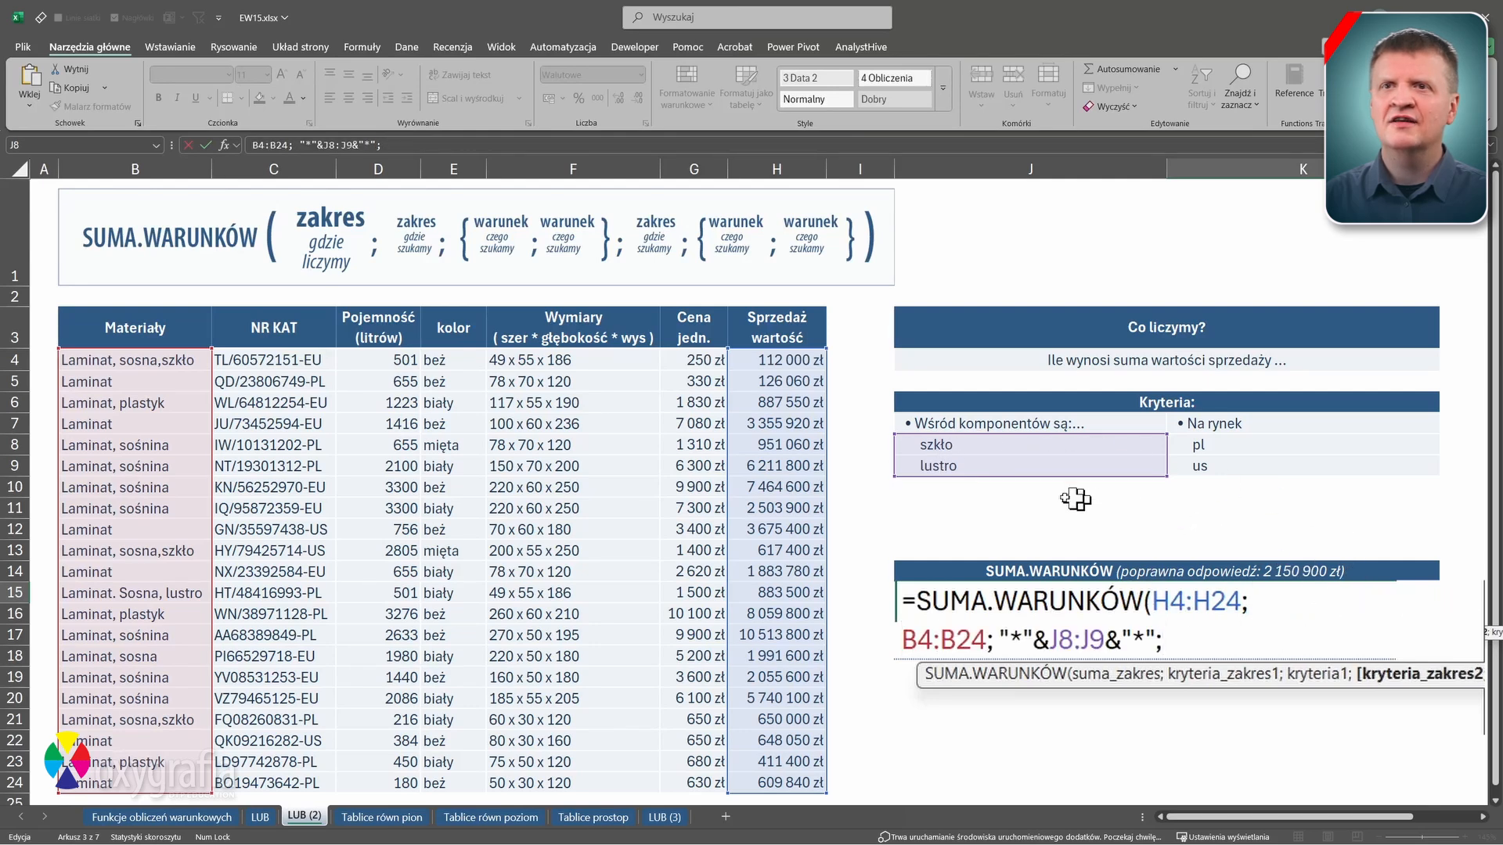
- Add the range C4:C24 with the criterion "*"&K8:K9 to the K15 formula and close the function
click(317, 360)
key(ctrl+shift+Down)
text(;)
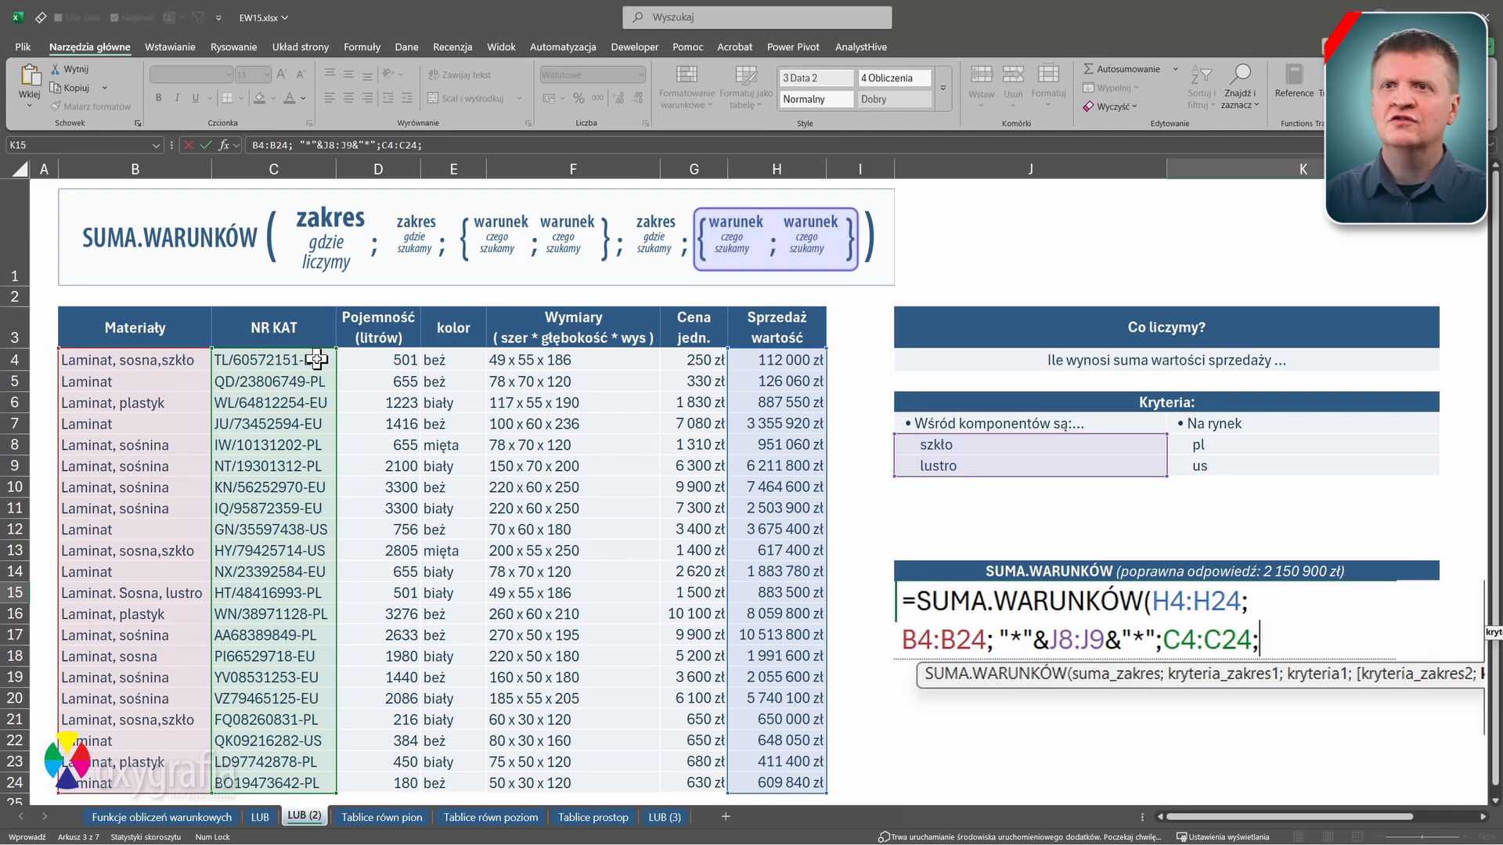
text("*"&)
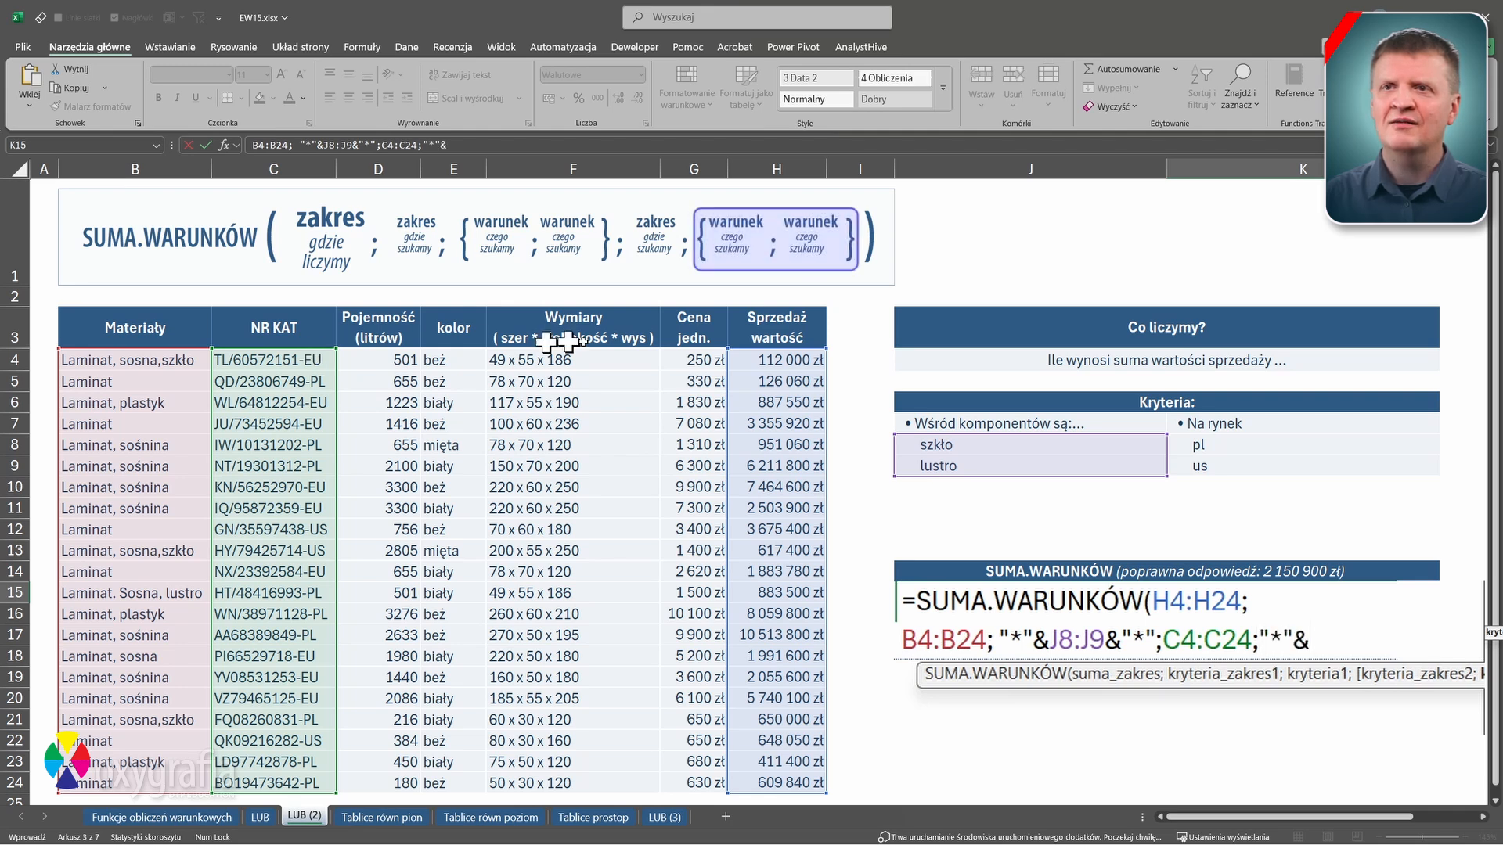
drag(1190, 445, 1192, 466)
text())
- Move the C4:C24 criterion pair of the K15 formula onto its own third line and enter the formula
click(1164, 640)
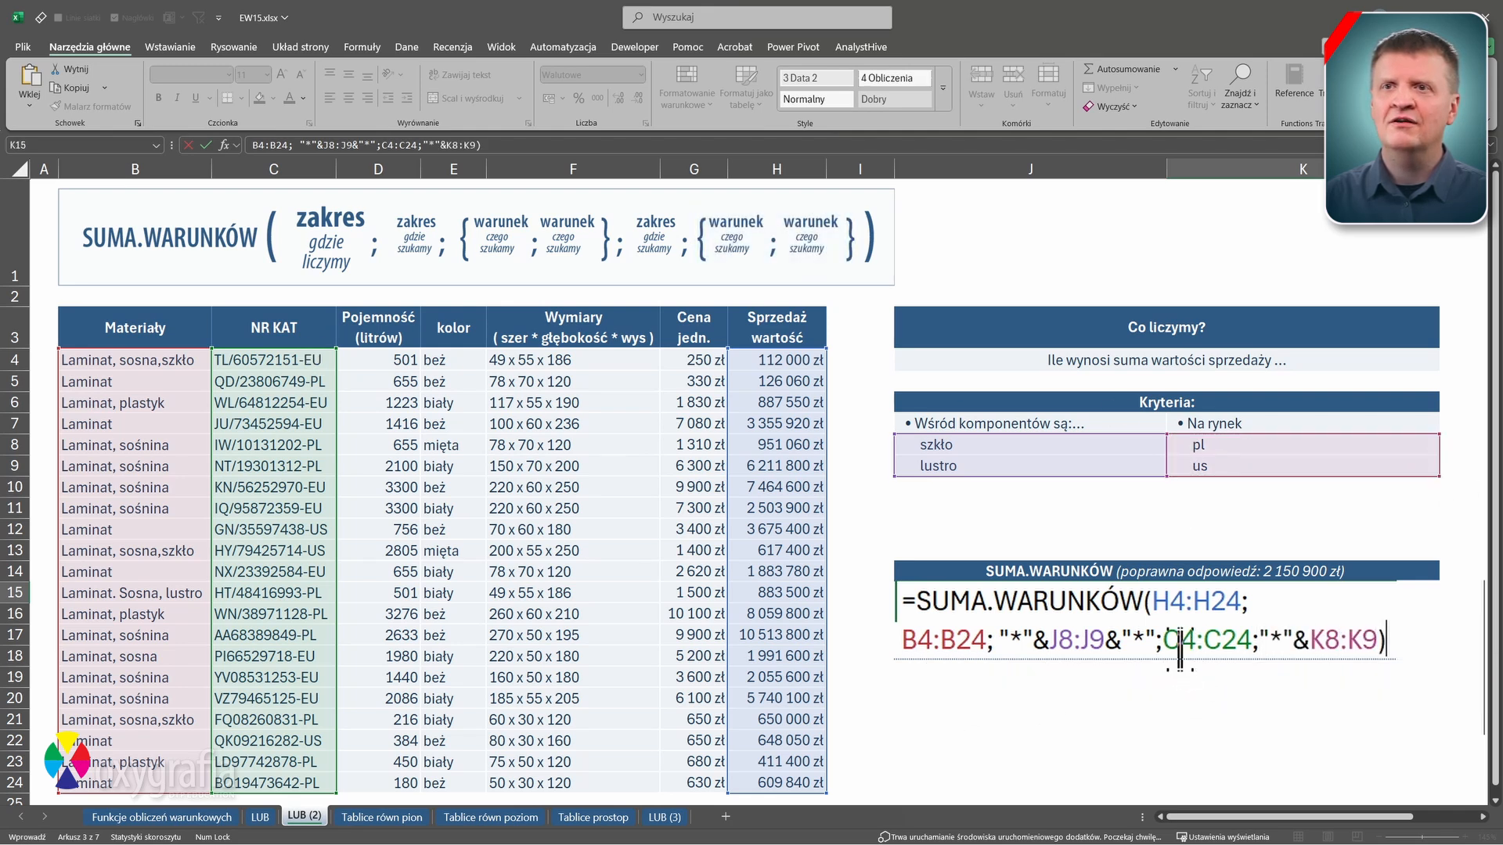
key(alt+Return)
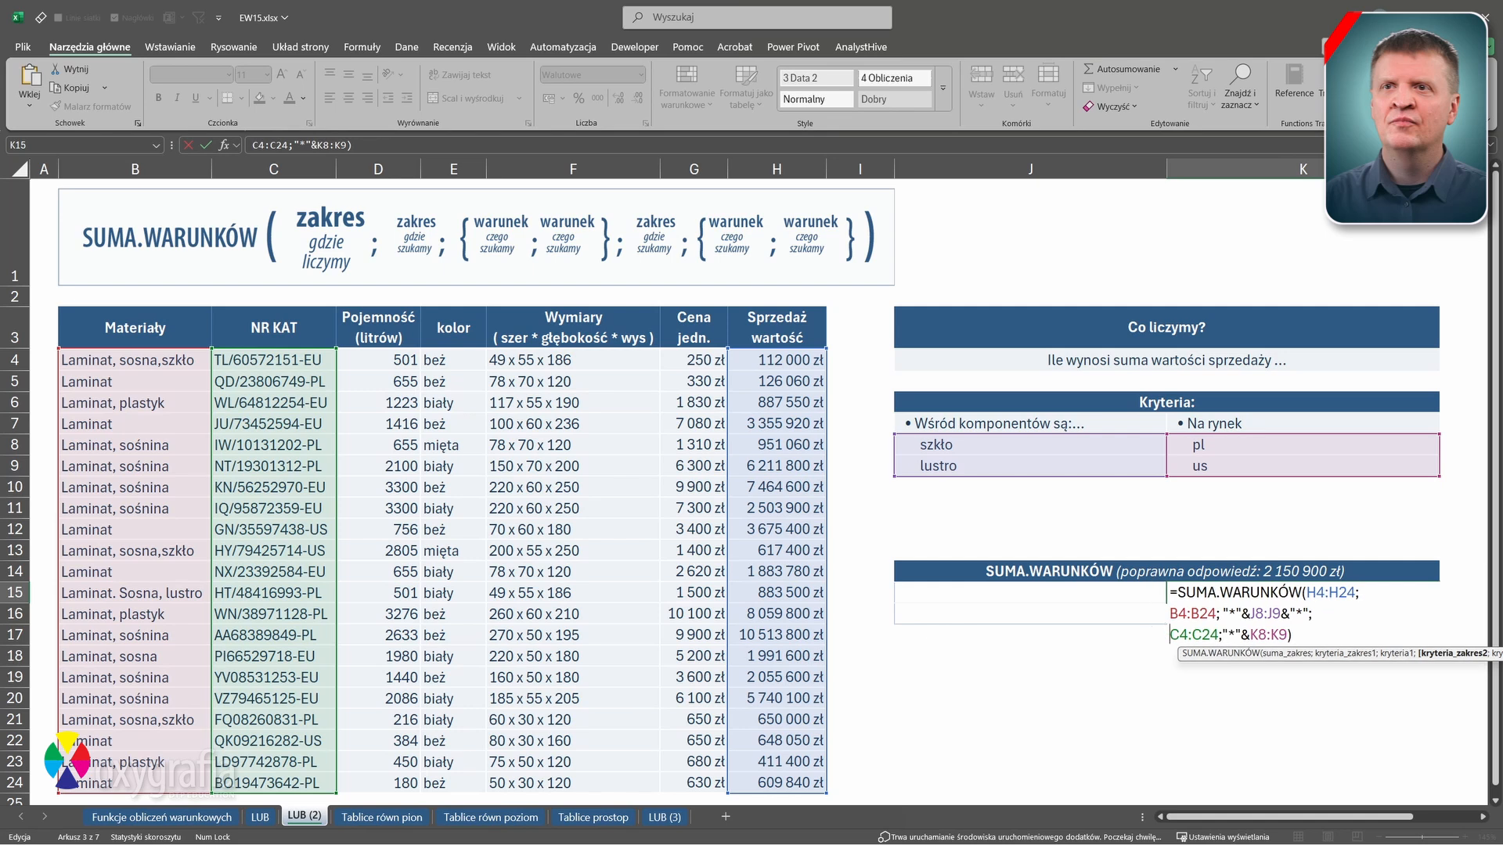
key(Return)
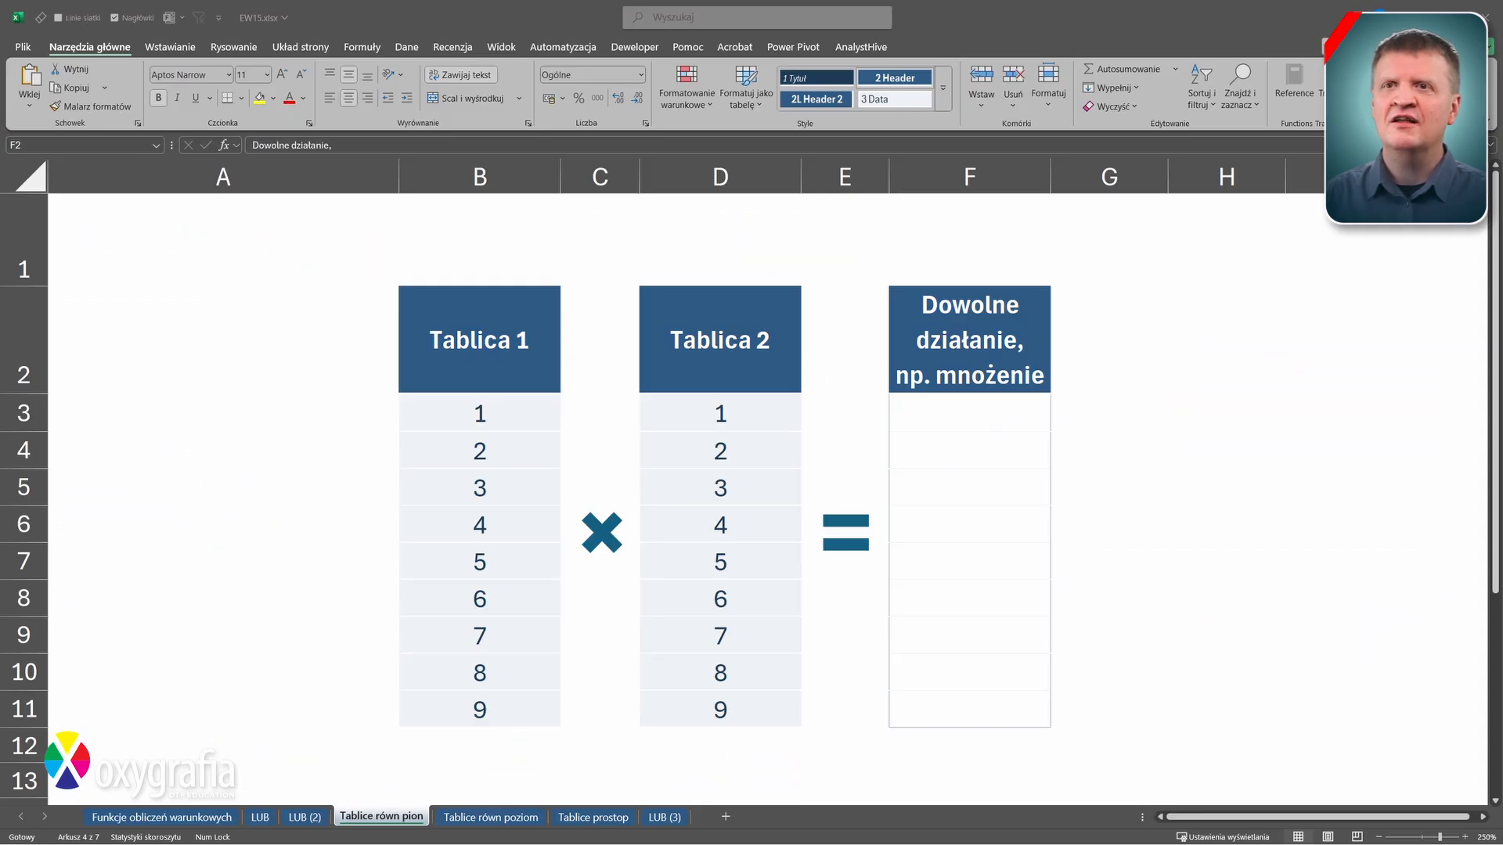
- On the Tablice równ pion sheet, enter =B3:B11*D3:D11 in cell F3 to multiply the two vertical arrays
click(964, 406)
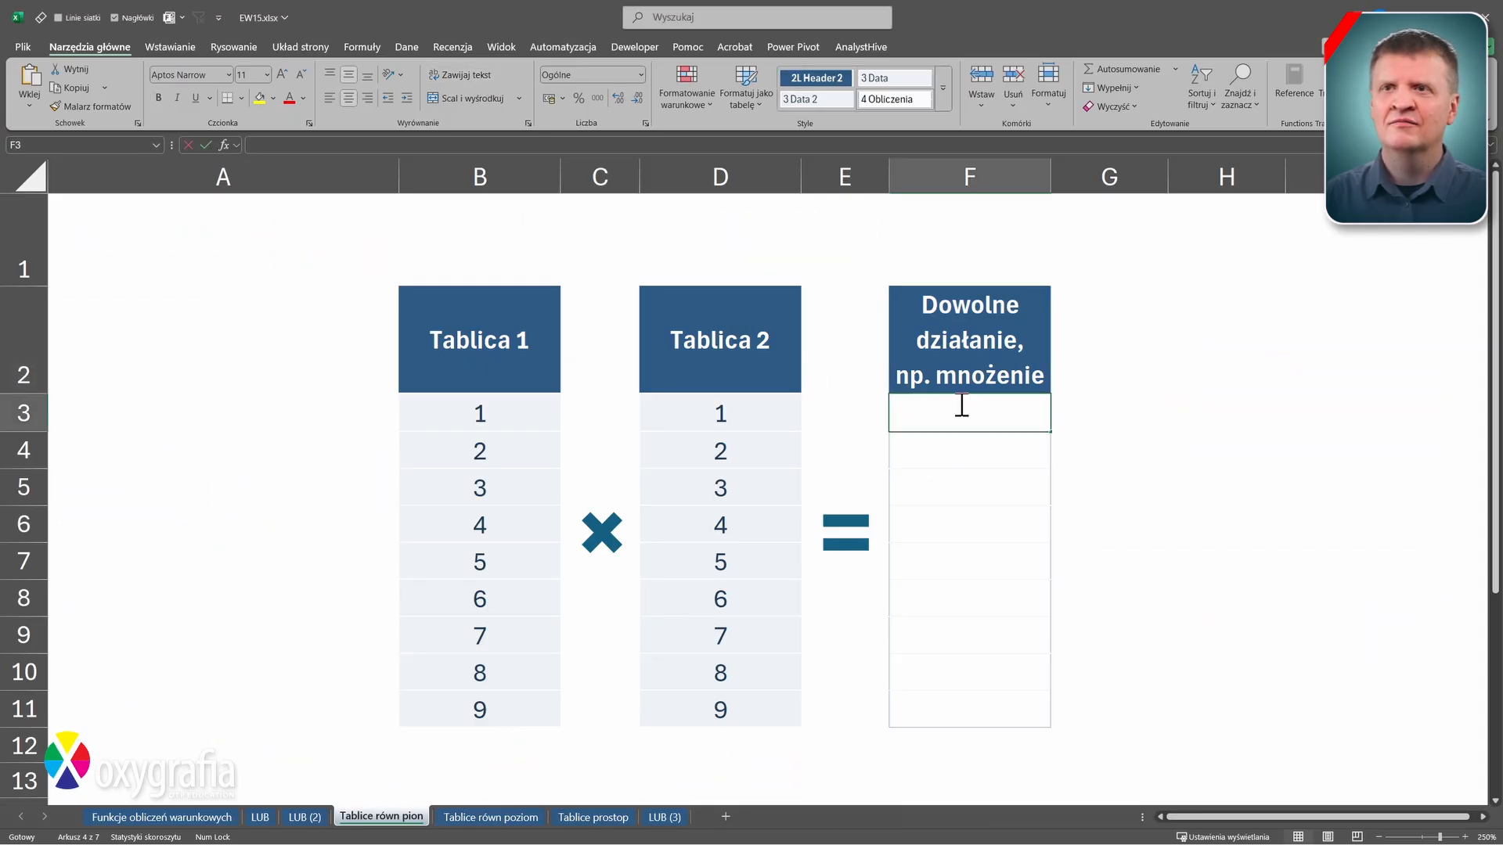
text(=)
drag(480, 412, 540, 705)
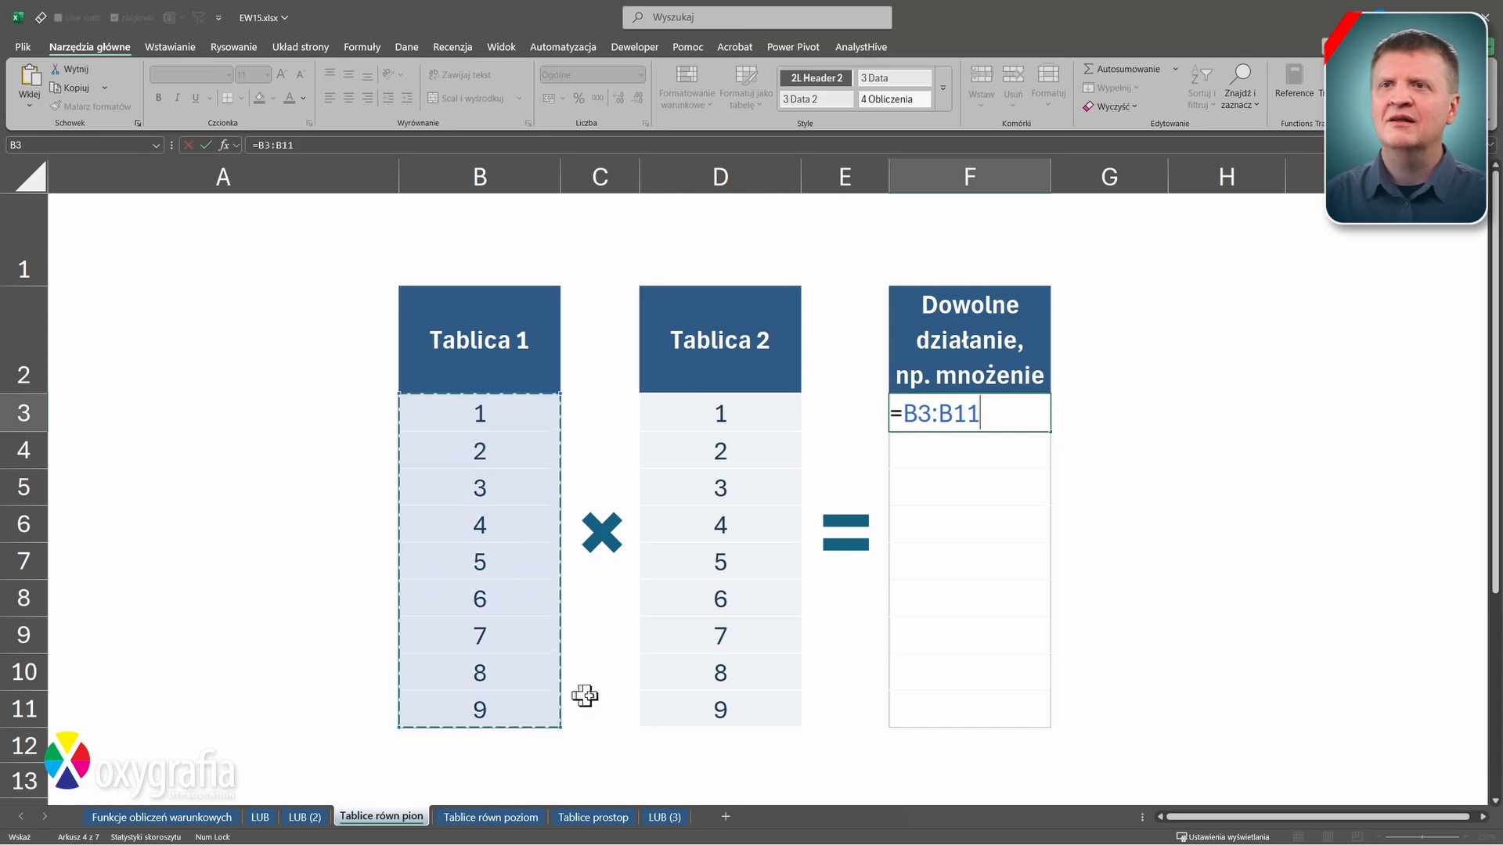
text(*)
drag(759, 413, 741, 702)
key(Return)
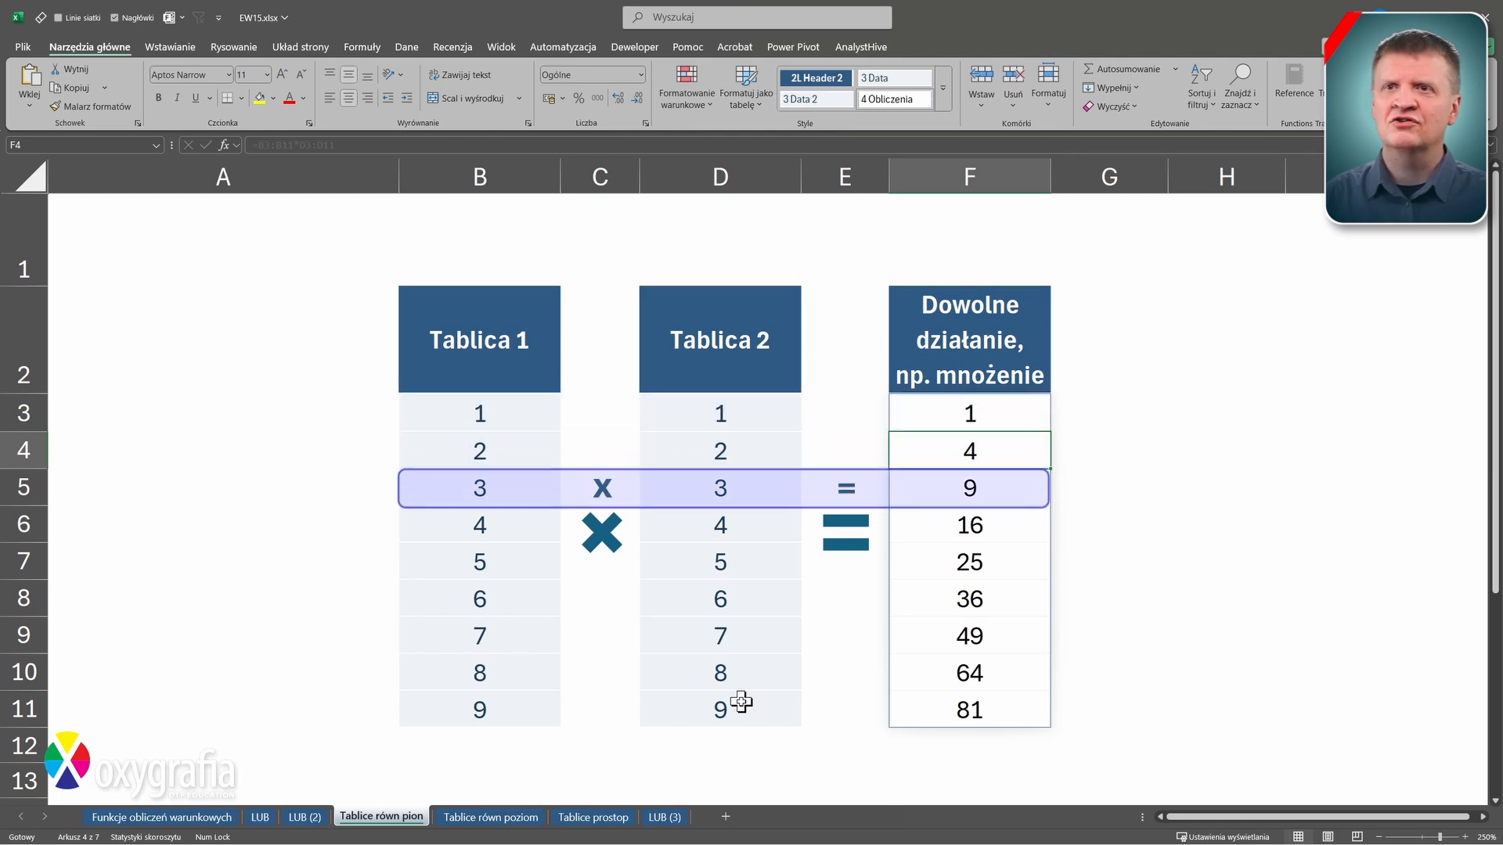
- On the Tablice równ poziom sheet, enter =C2:K2*C4:K4 in cell C6 to multiply the two horizontal arrays
click(490, 816)
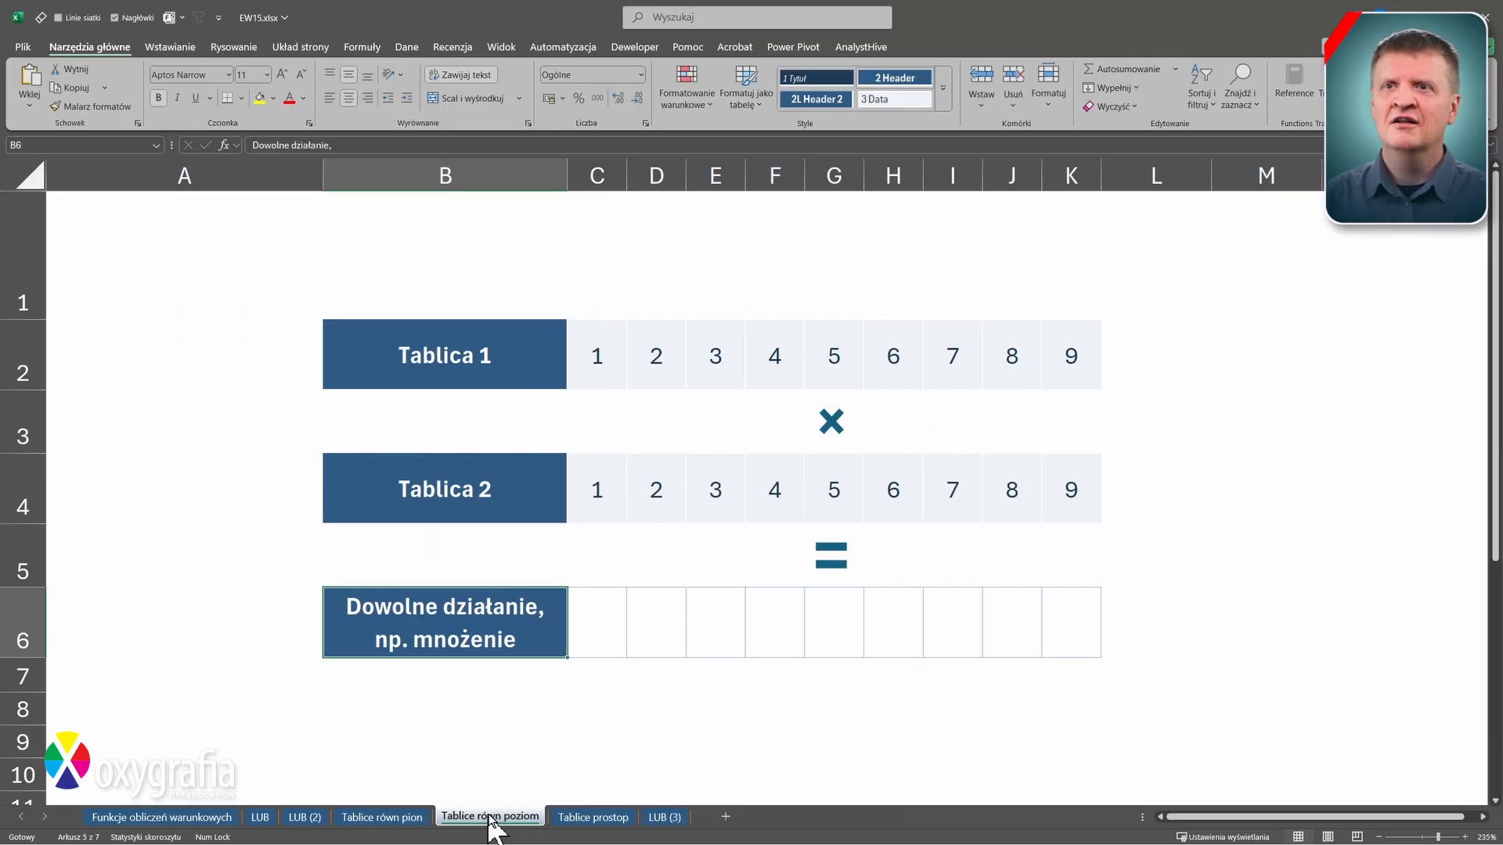
text(=)
drag(611, 356, 1062, 356)
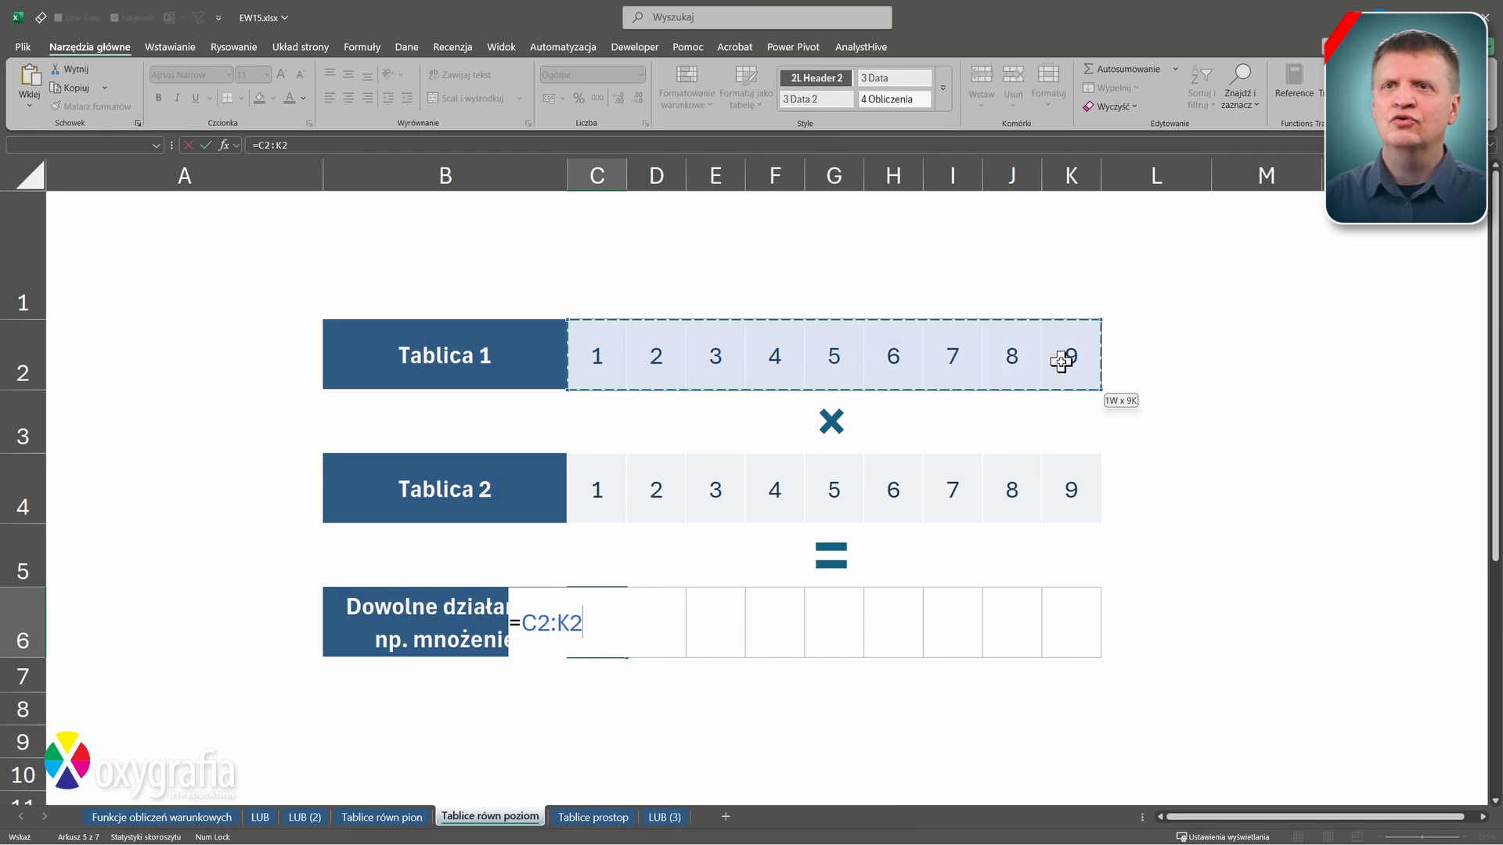
text(*)
drag(618, 487, 1063, 480)
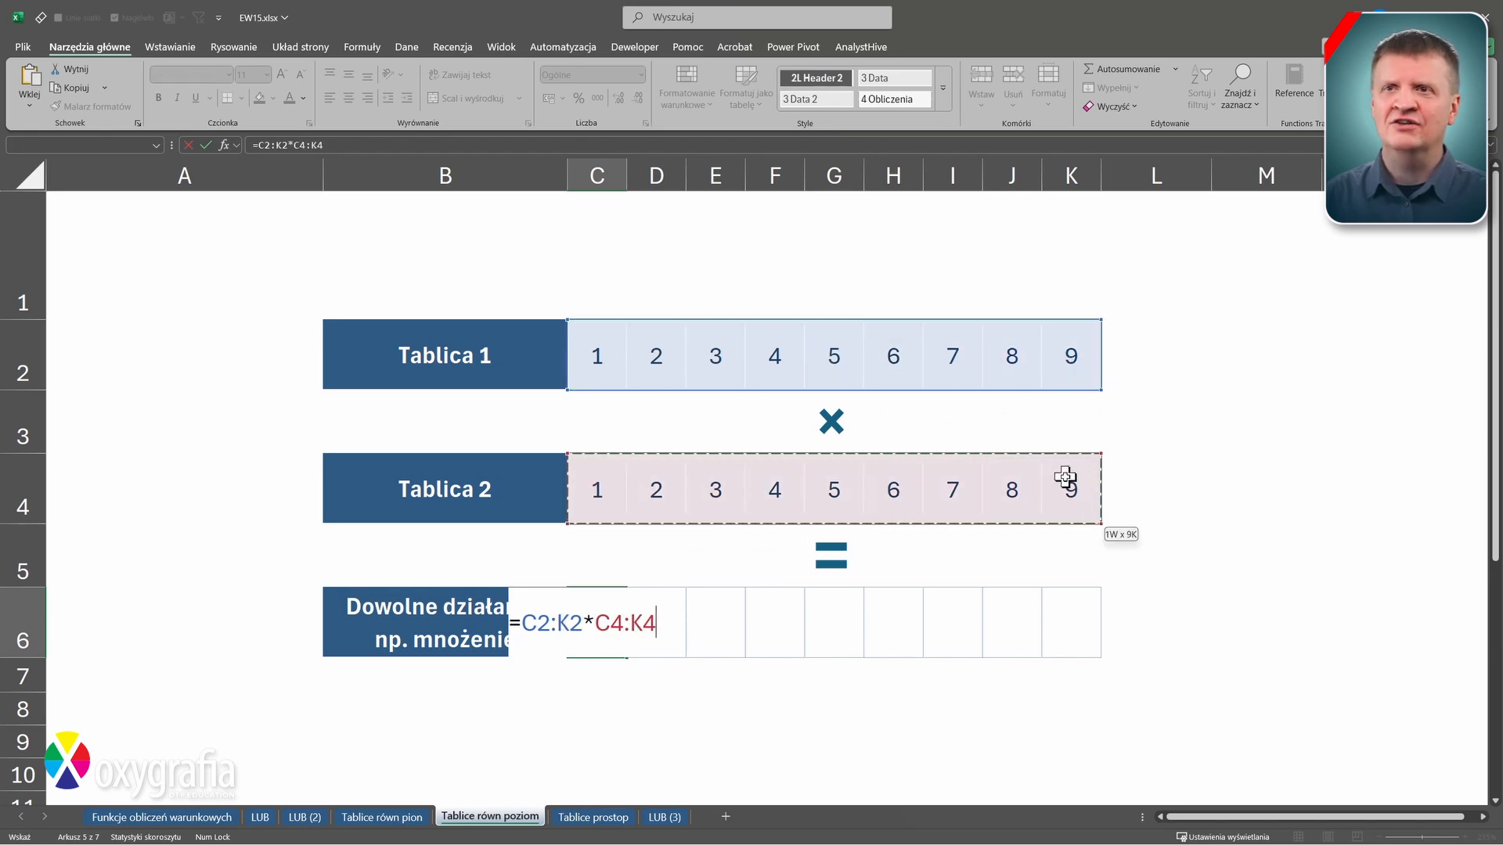
key(Return)
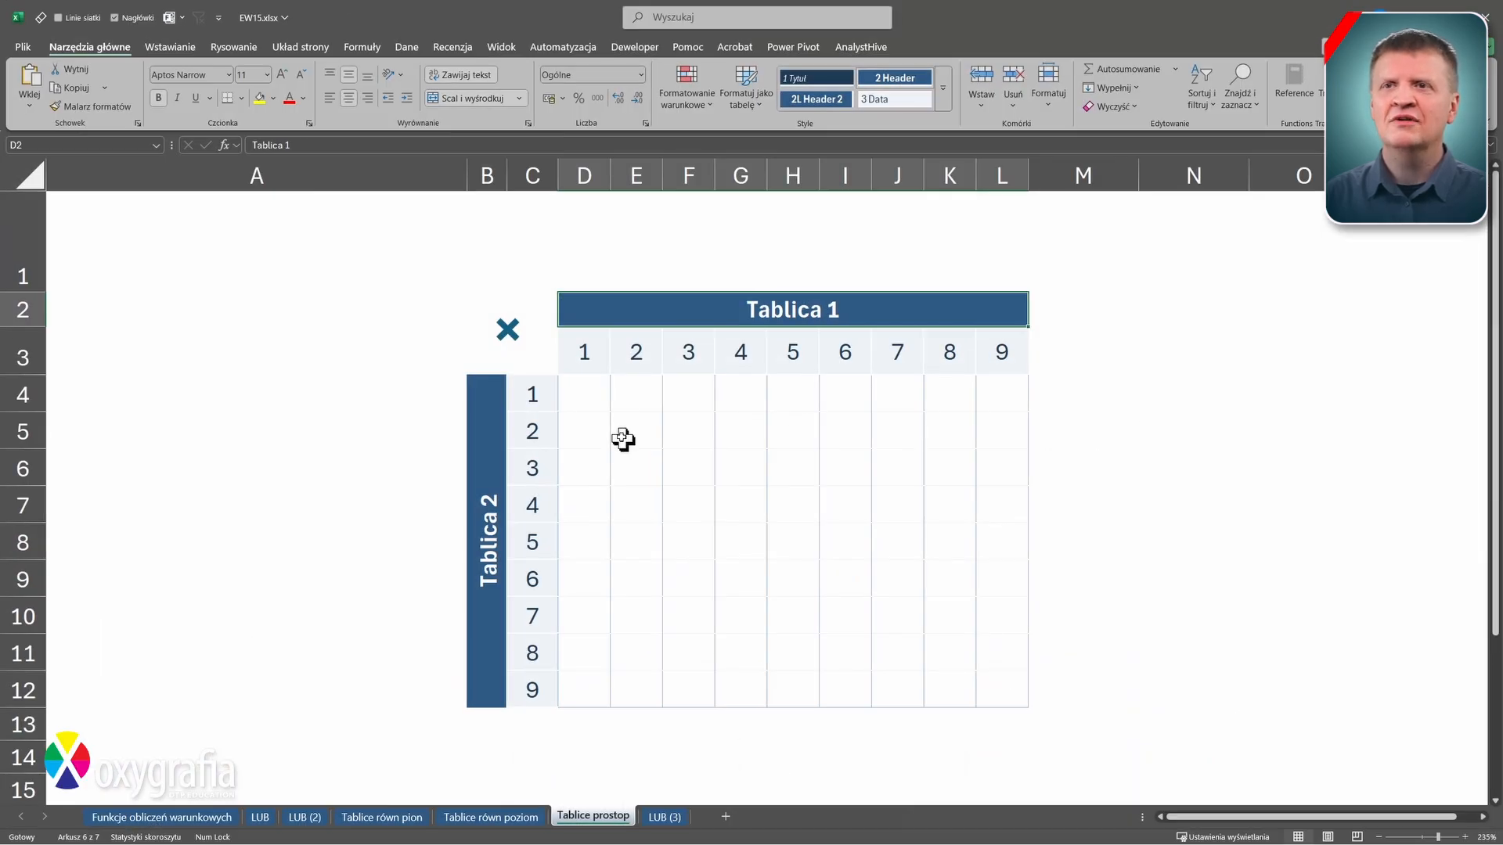
- On the Tablice prostop sheet, enter =C4:C12*D3:L3 in cell D4 to multiply the perpendicular arrays
click(585, 395)
text(=)
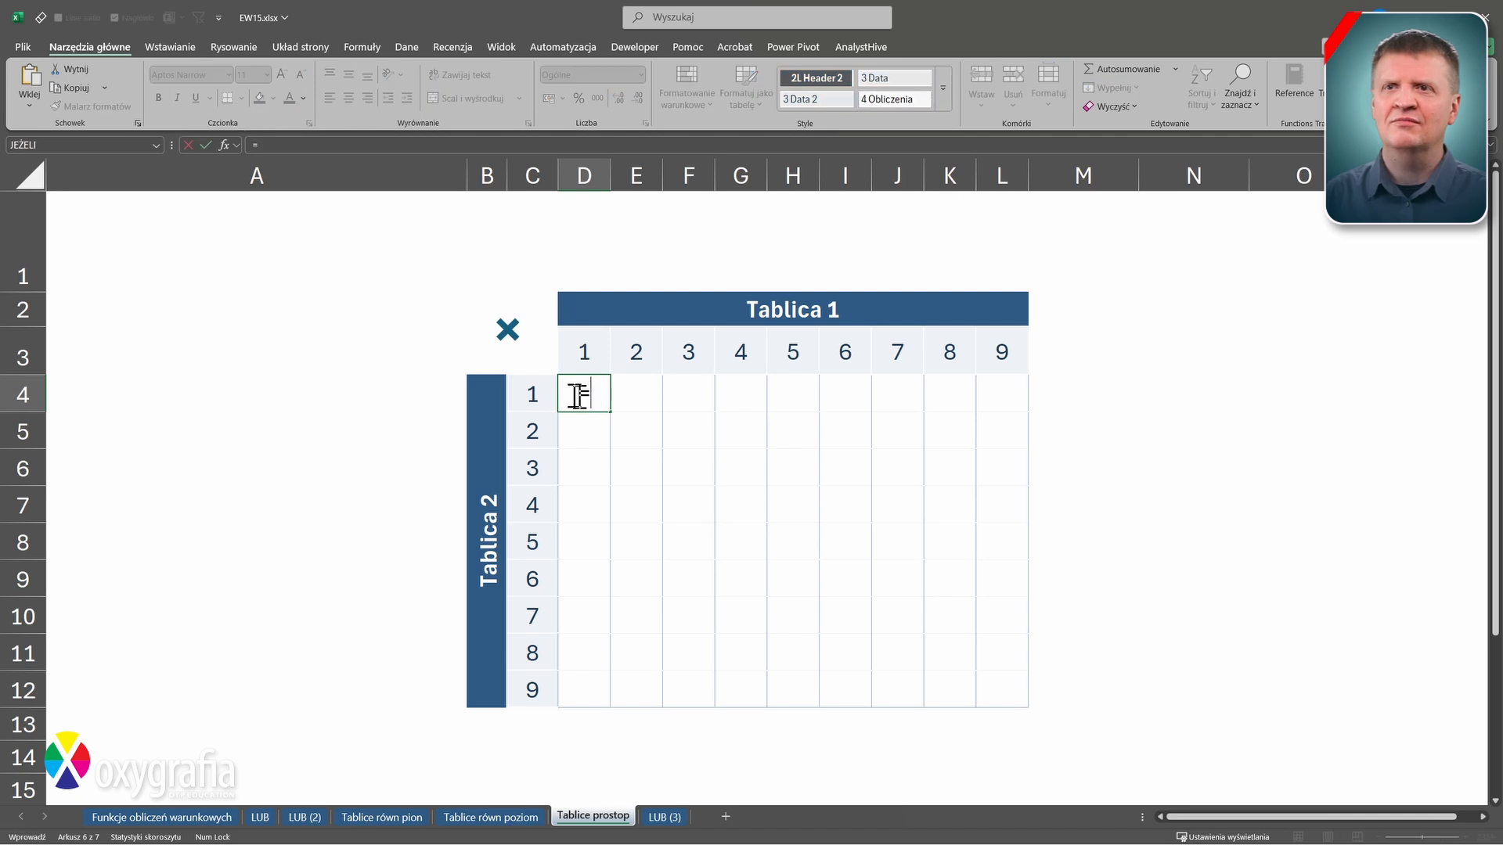
drag(534, 395, 547, 671)
text(*)
drag(587, 349, 986, 349)
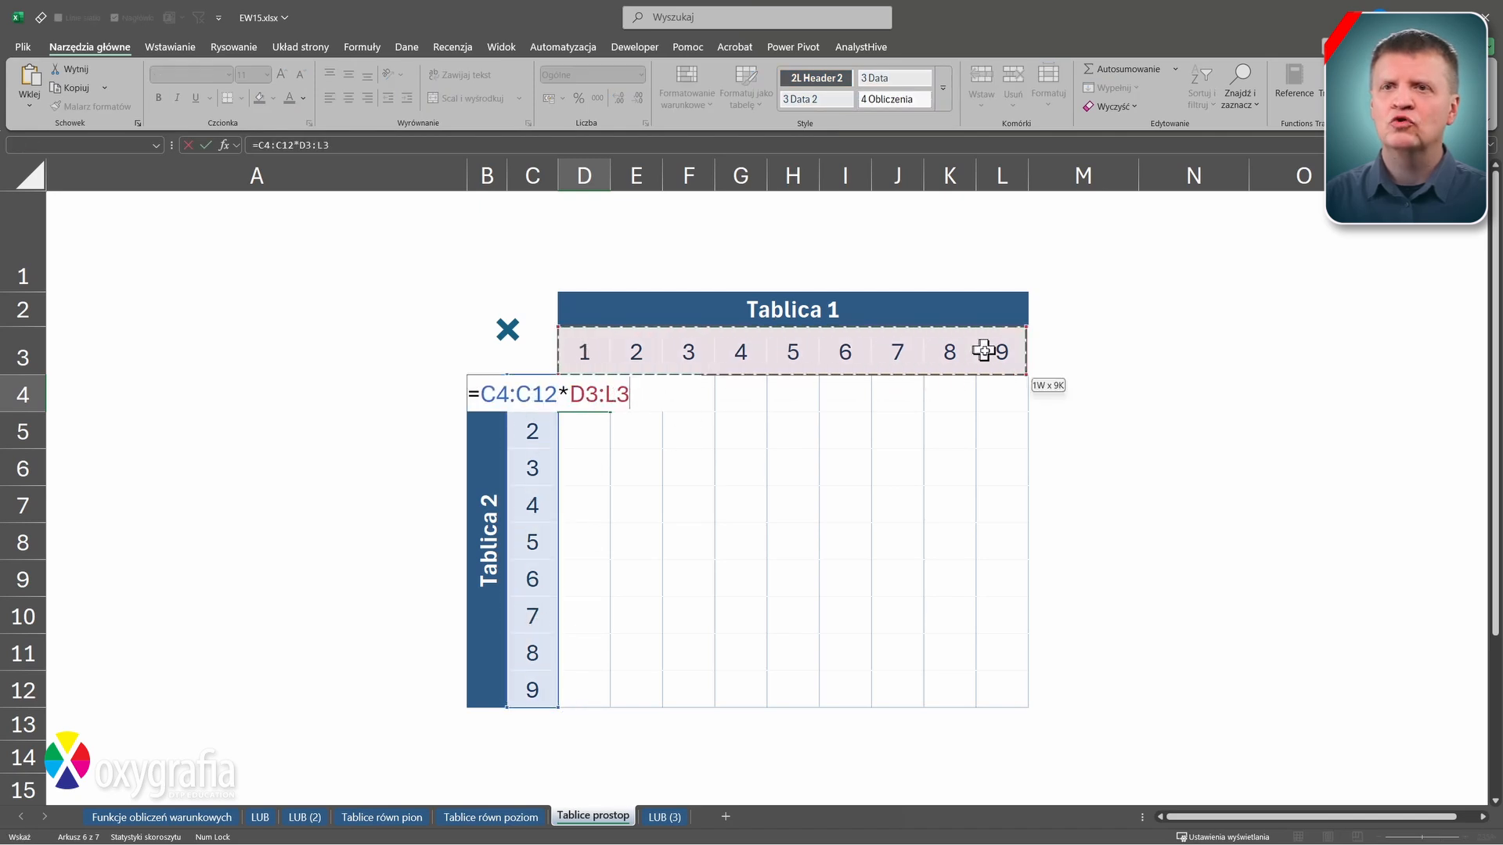
key(Return)
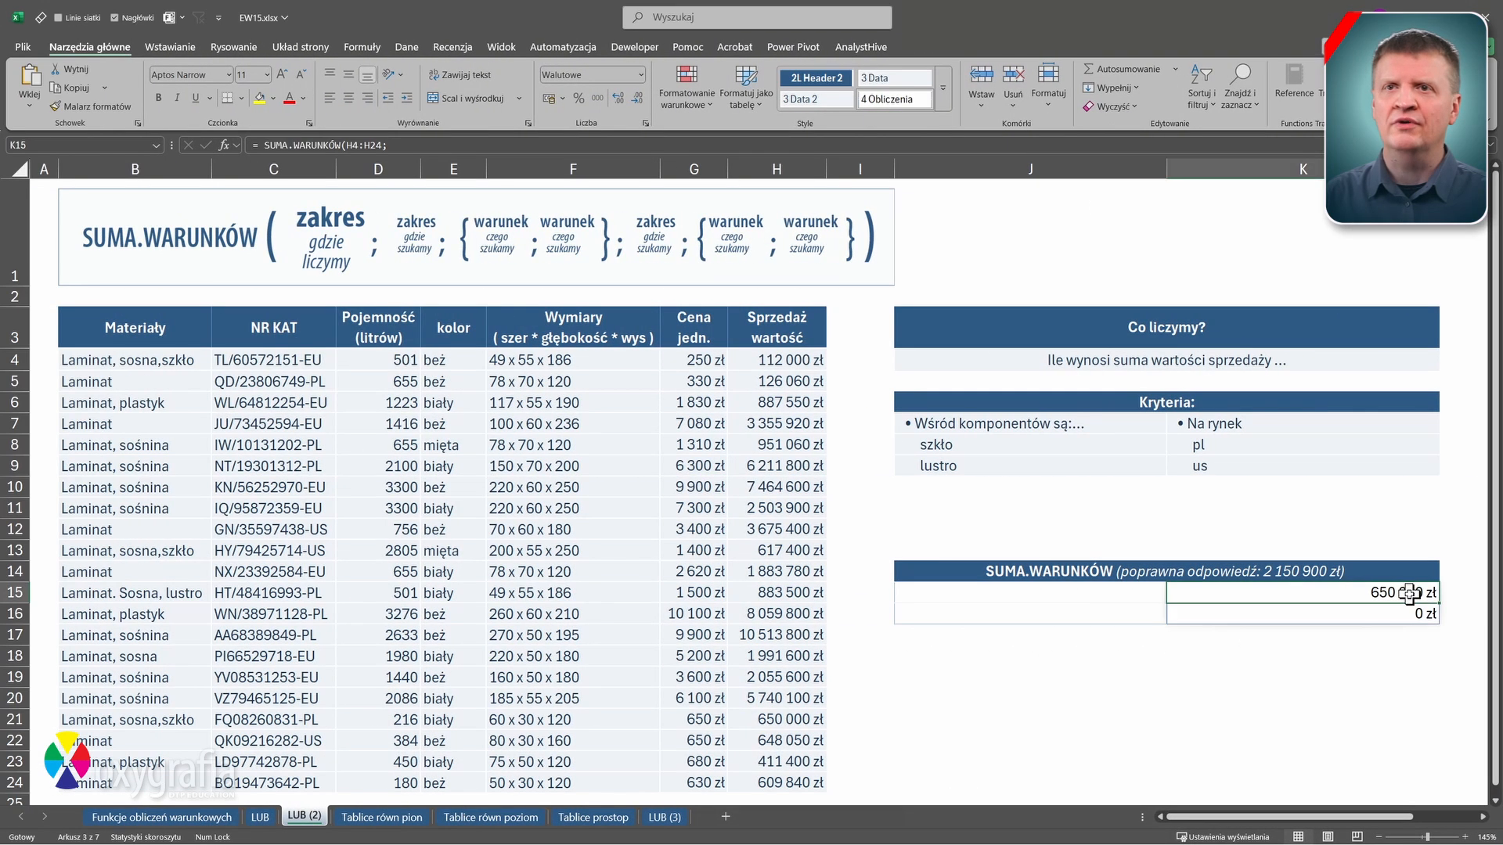
- Copy the SUMA.WARUNKÓW formula from K15 on the LUB (2) sheet into cell K15 on the LUB (3) sheet
double_click(537, 593)
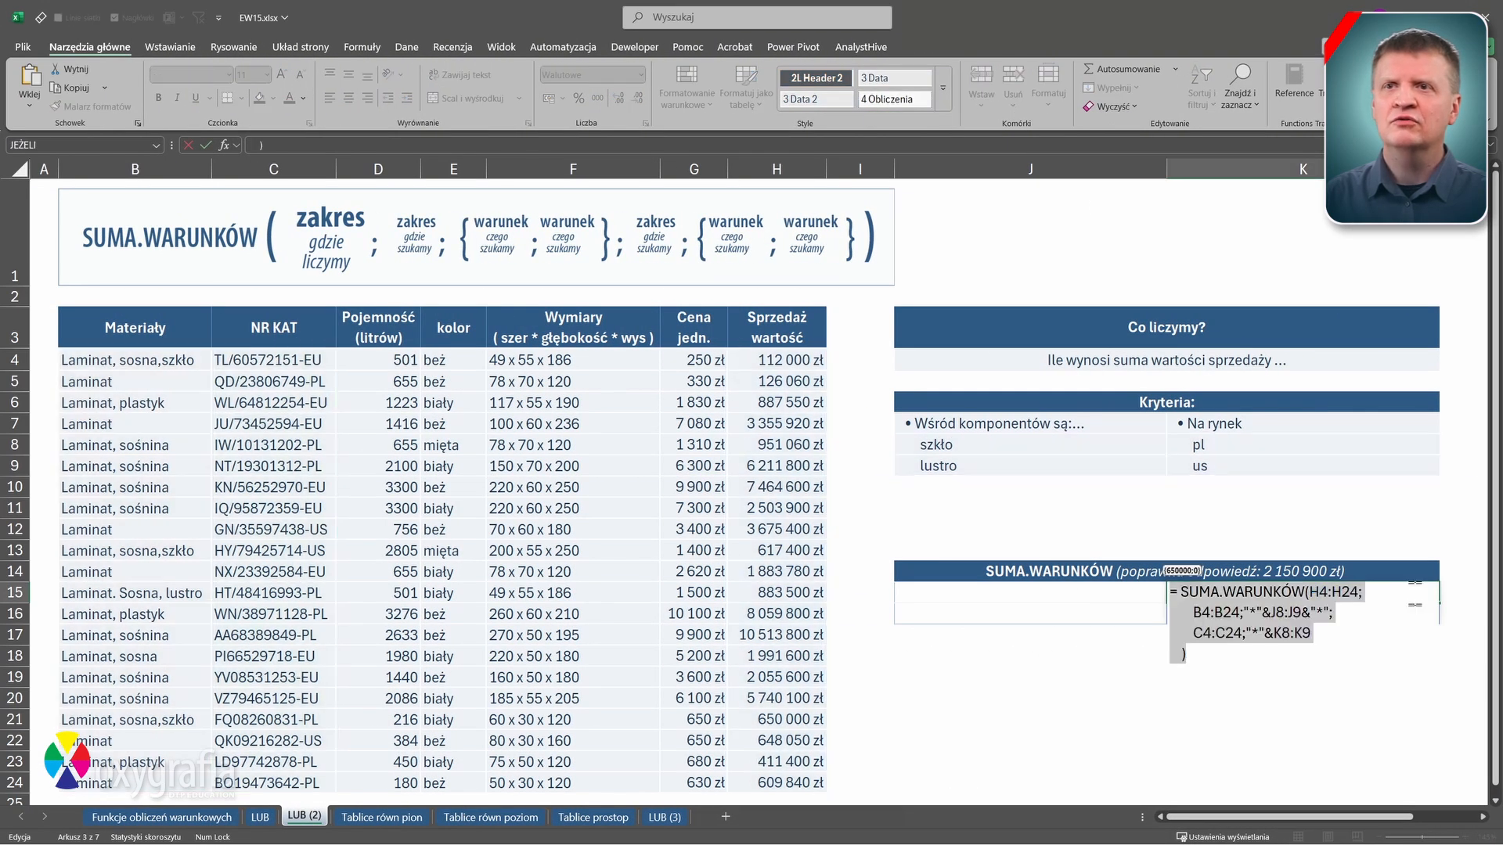
key(Return)
click(664, 816)
click(1177, 560)
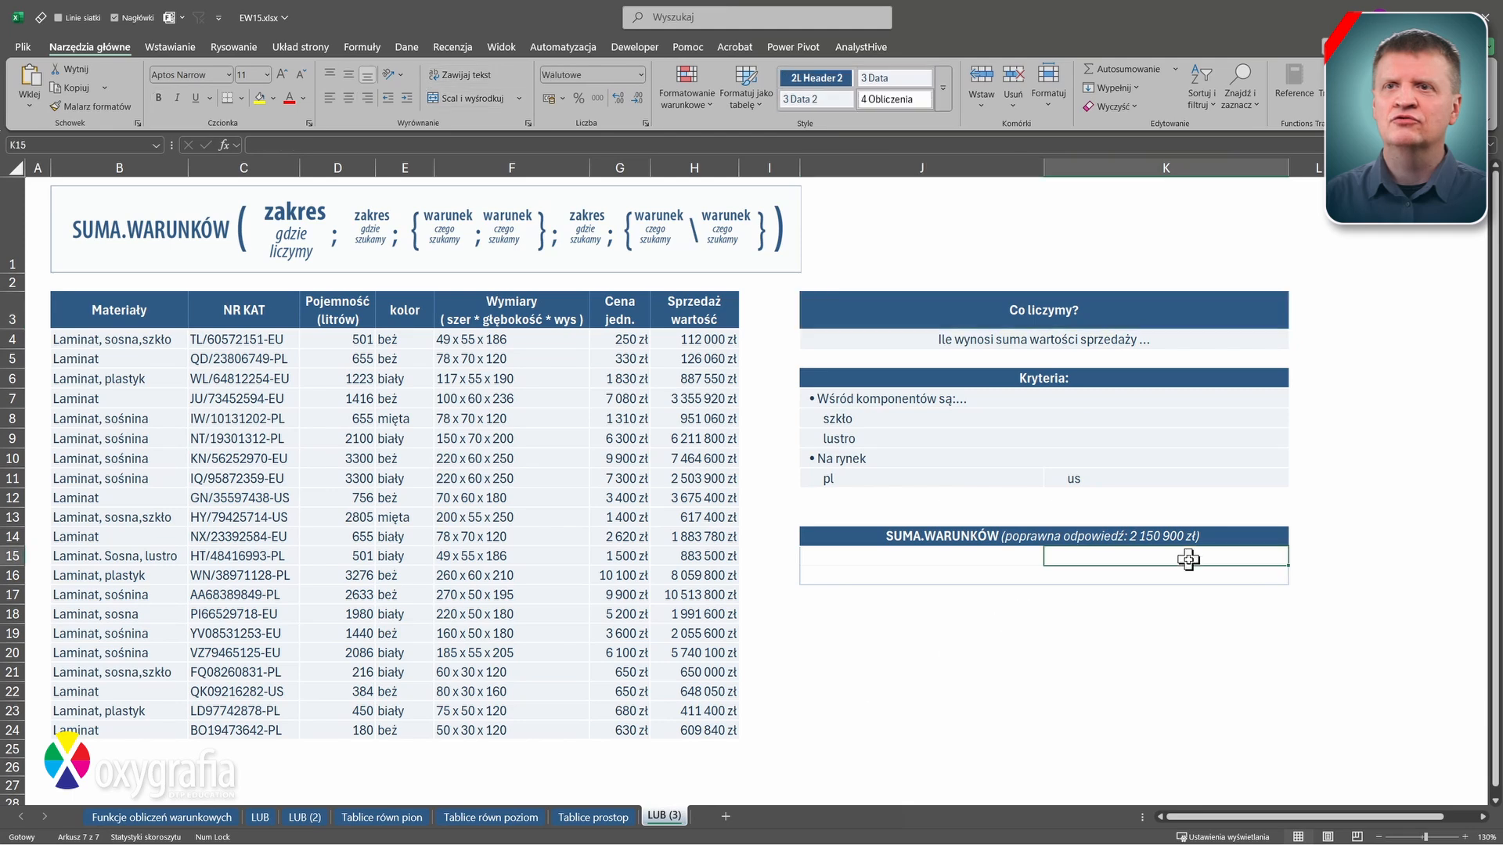
double_click(1191, 560)
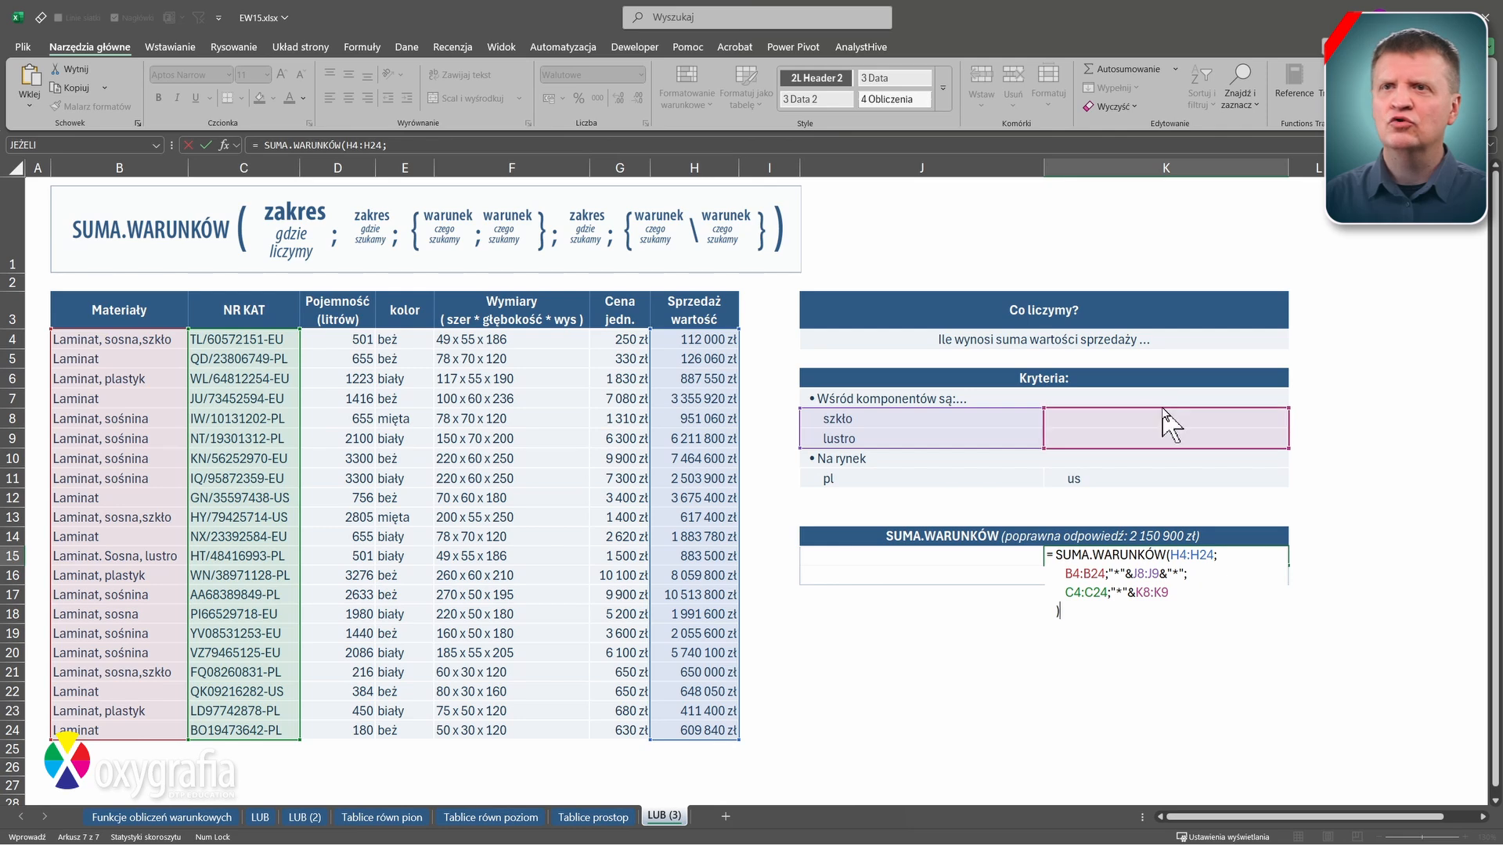
- Point the market criterion of the K15 formula to the horizontal range J11:K11 and enter the formula
drag(1161, 408, 956, 486)
drag(1039, 508, 1203, 488)
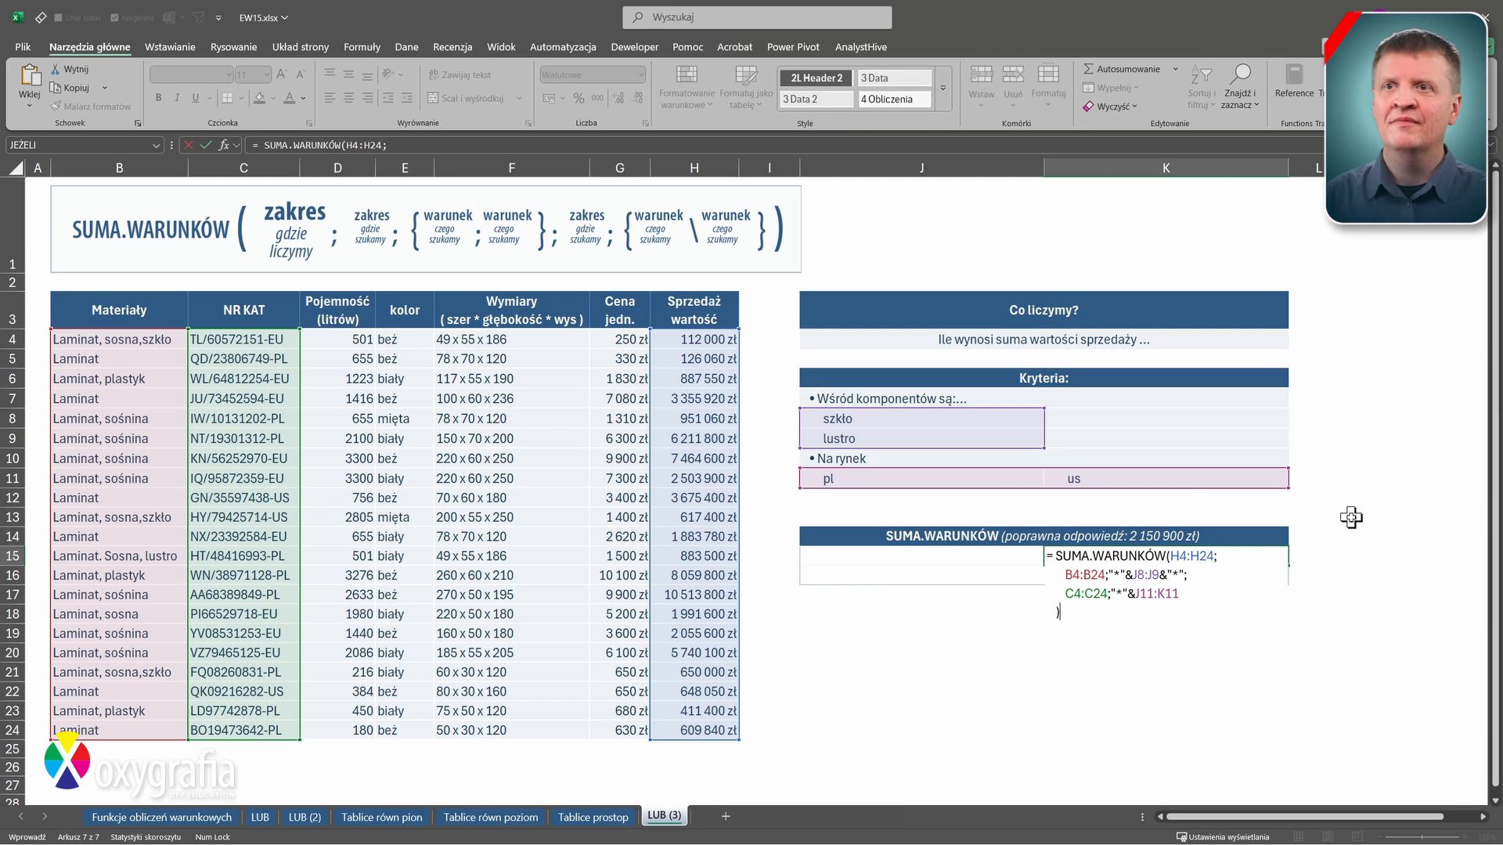
key(Return)
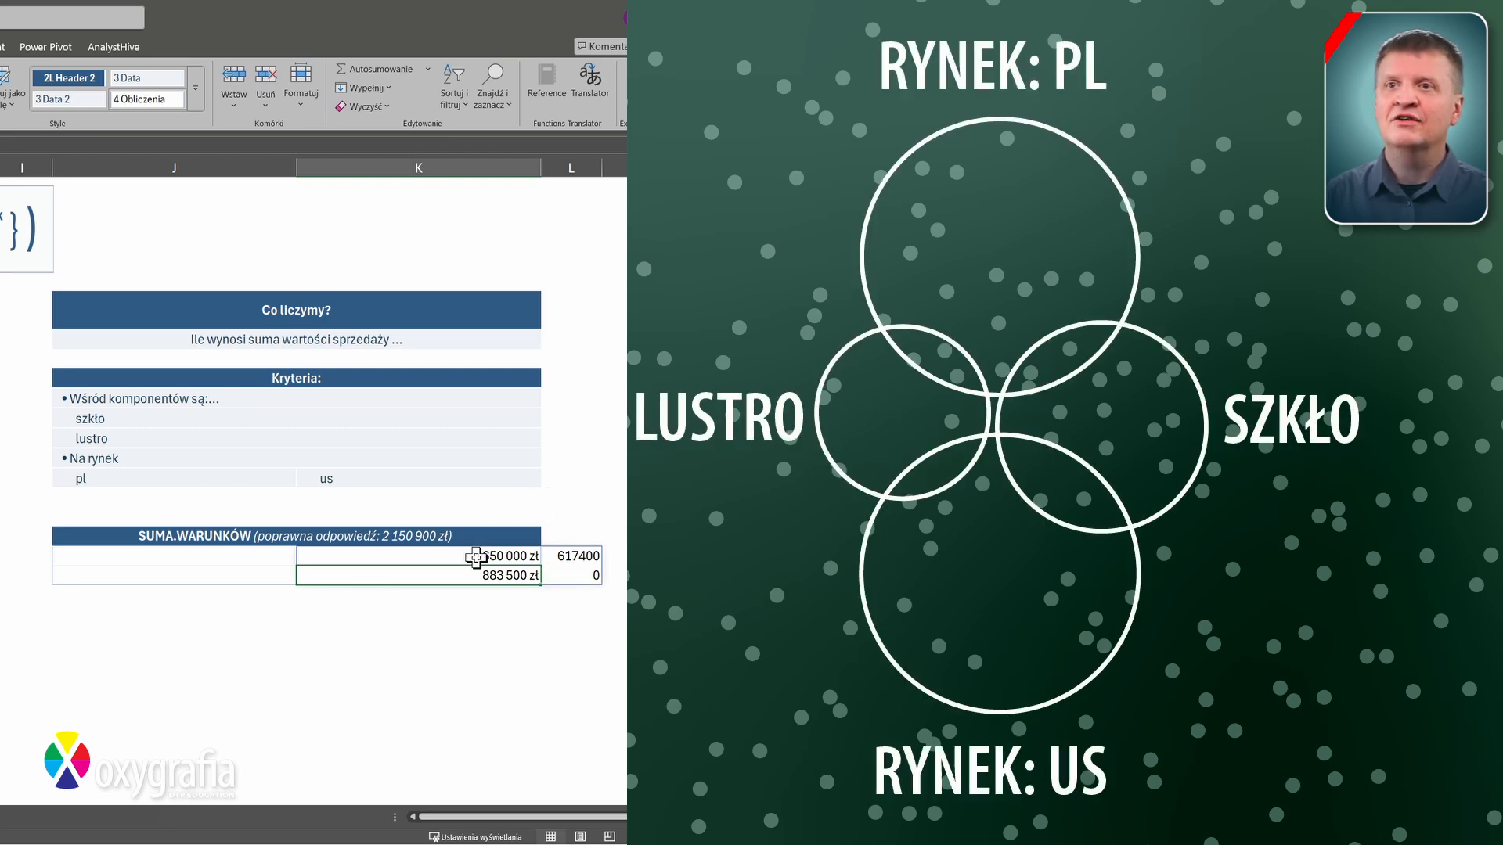
- Wrap the SUMA.WARUNKÓW formula in K15 on the LUB (3) sheet in SUMA() and enter it
double_click(478, 554)
click(308, 556)
text(SUMA(SUMA.WARUNKÓW(H4:H24;)
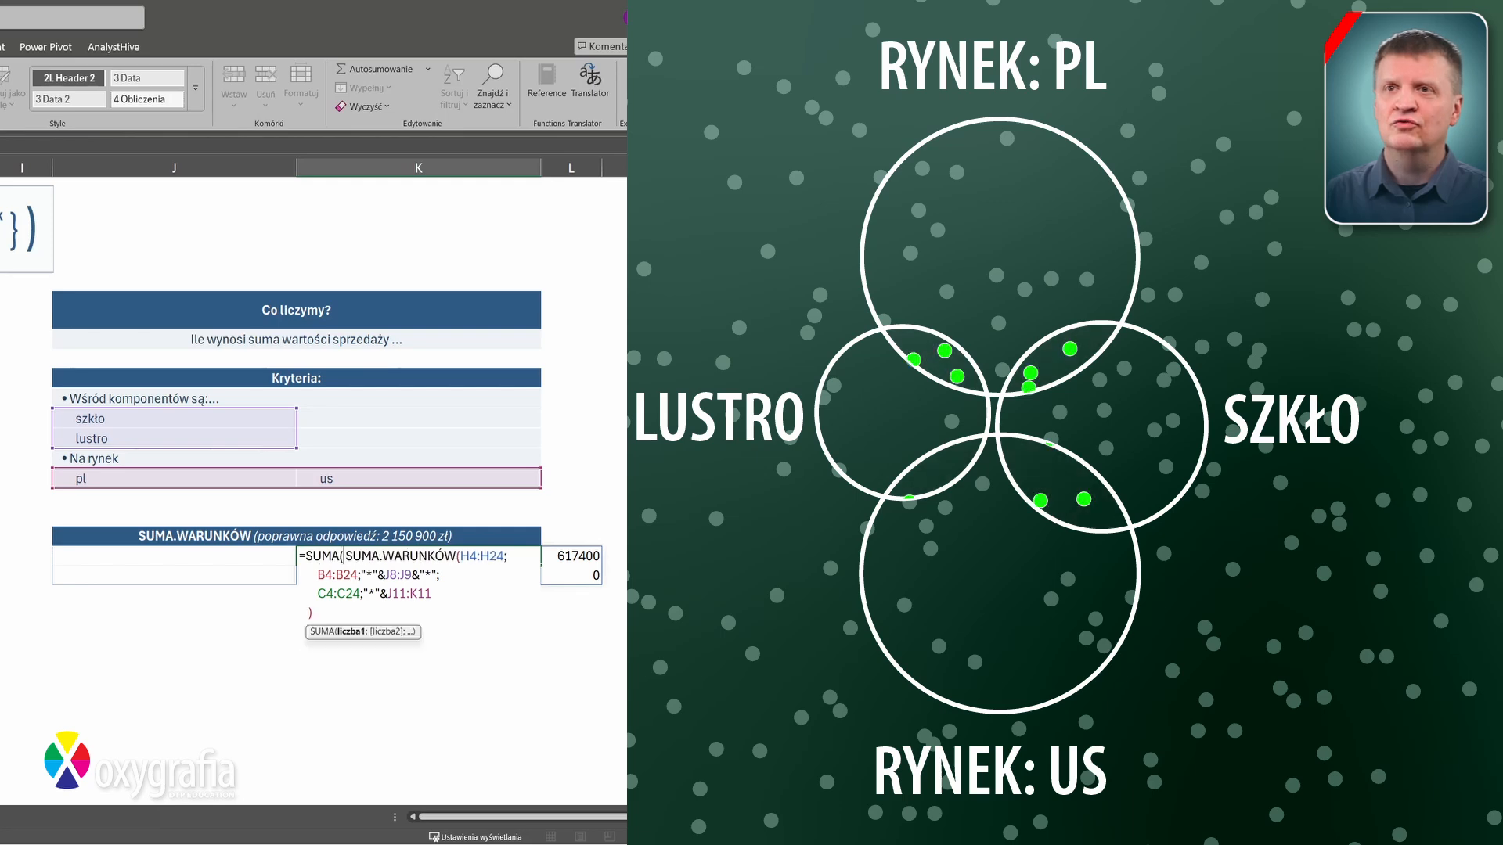
key(ctrl+End)
text())
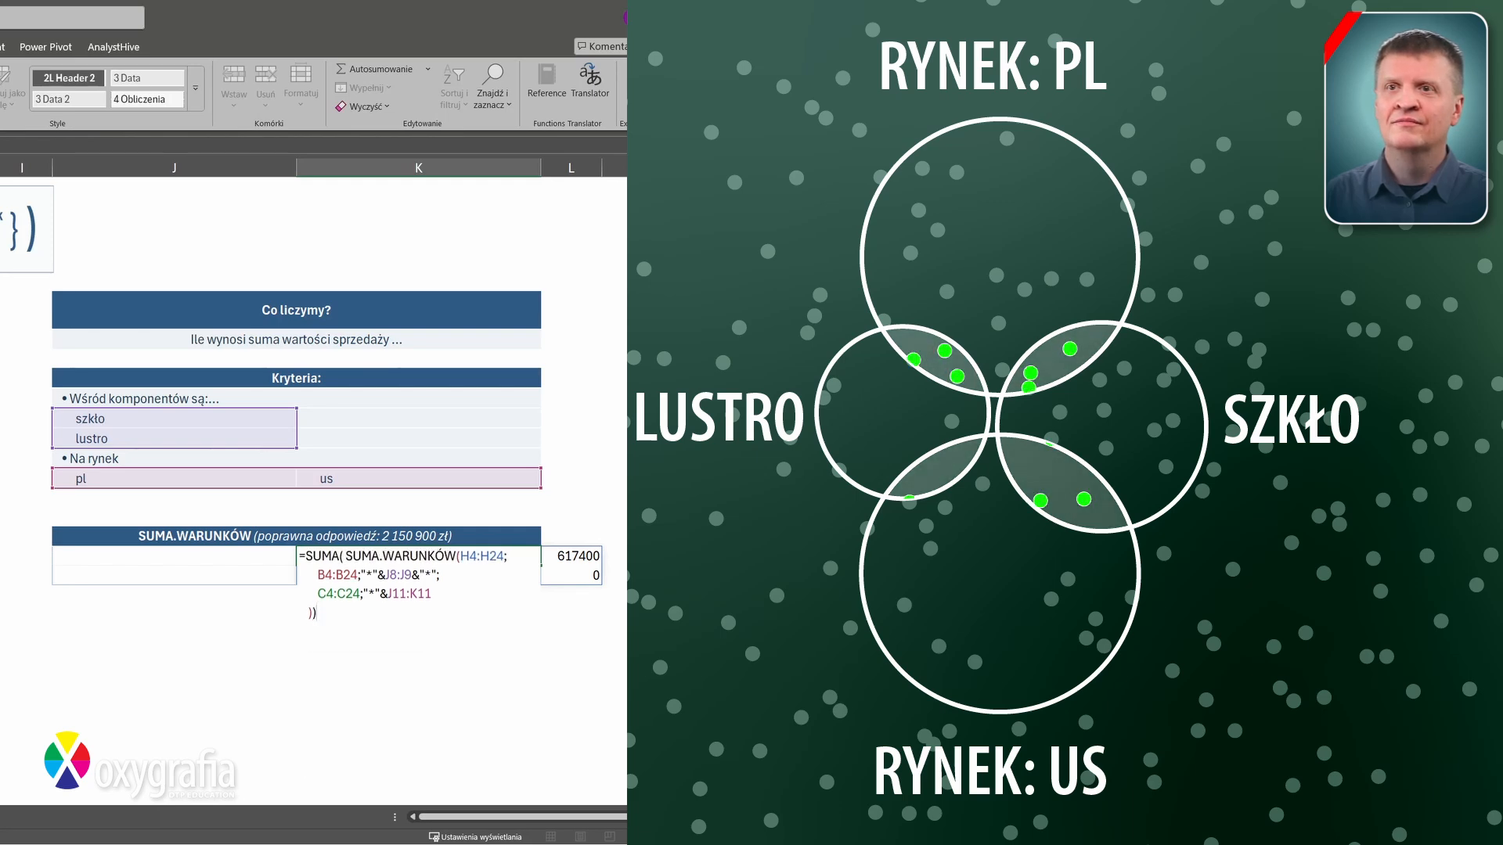
key(Return)
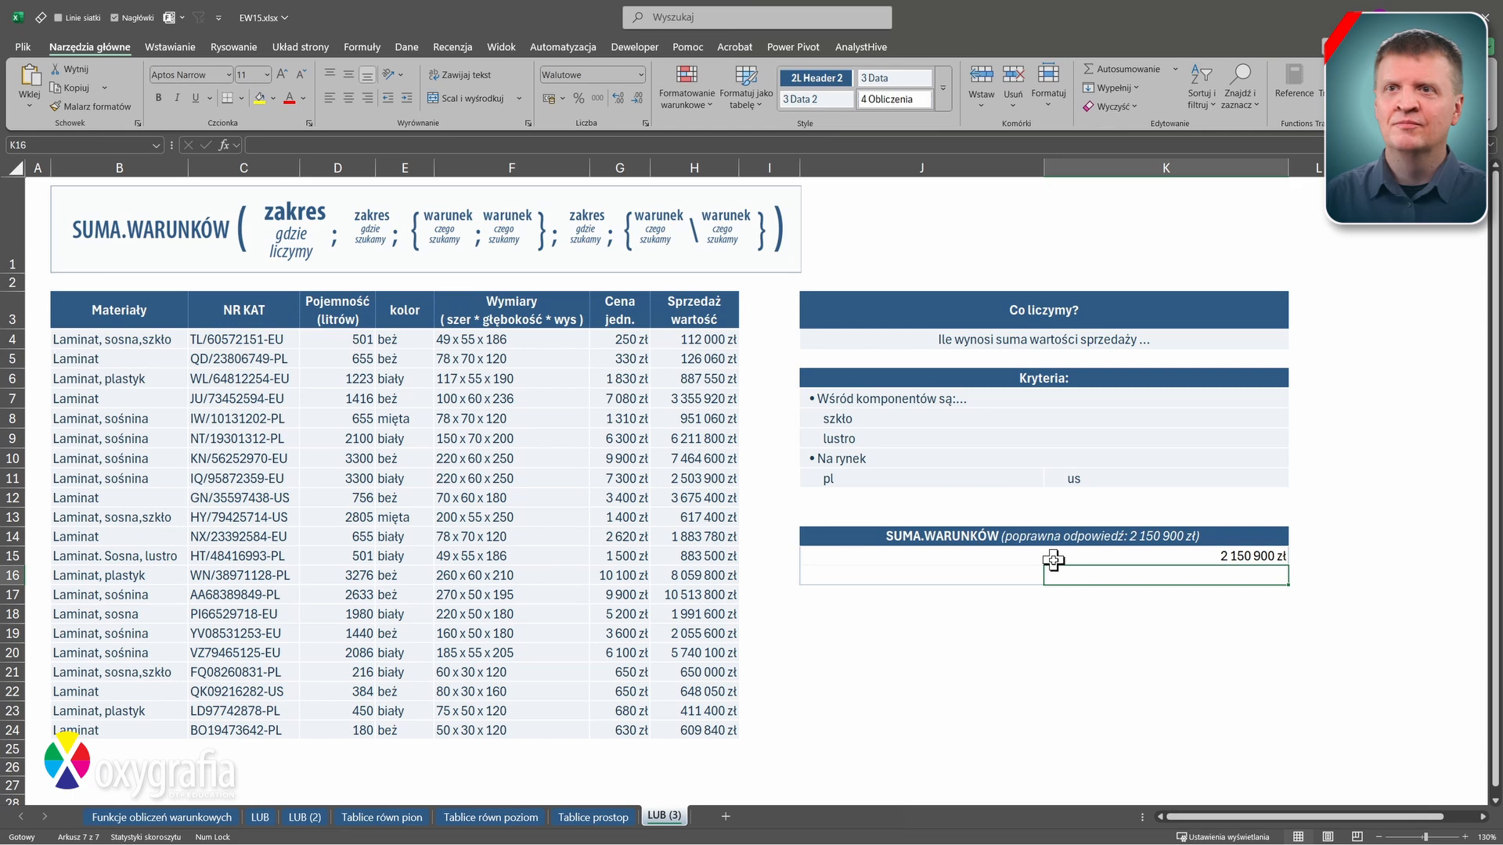
- Select cell A1 and save the workbook
click(33, 184)
key(ctrl+s)
scroll(33, 184, up, 1)
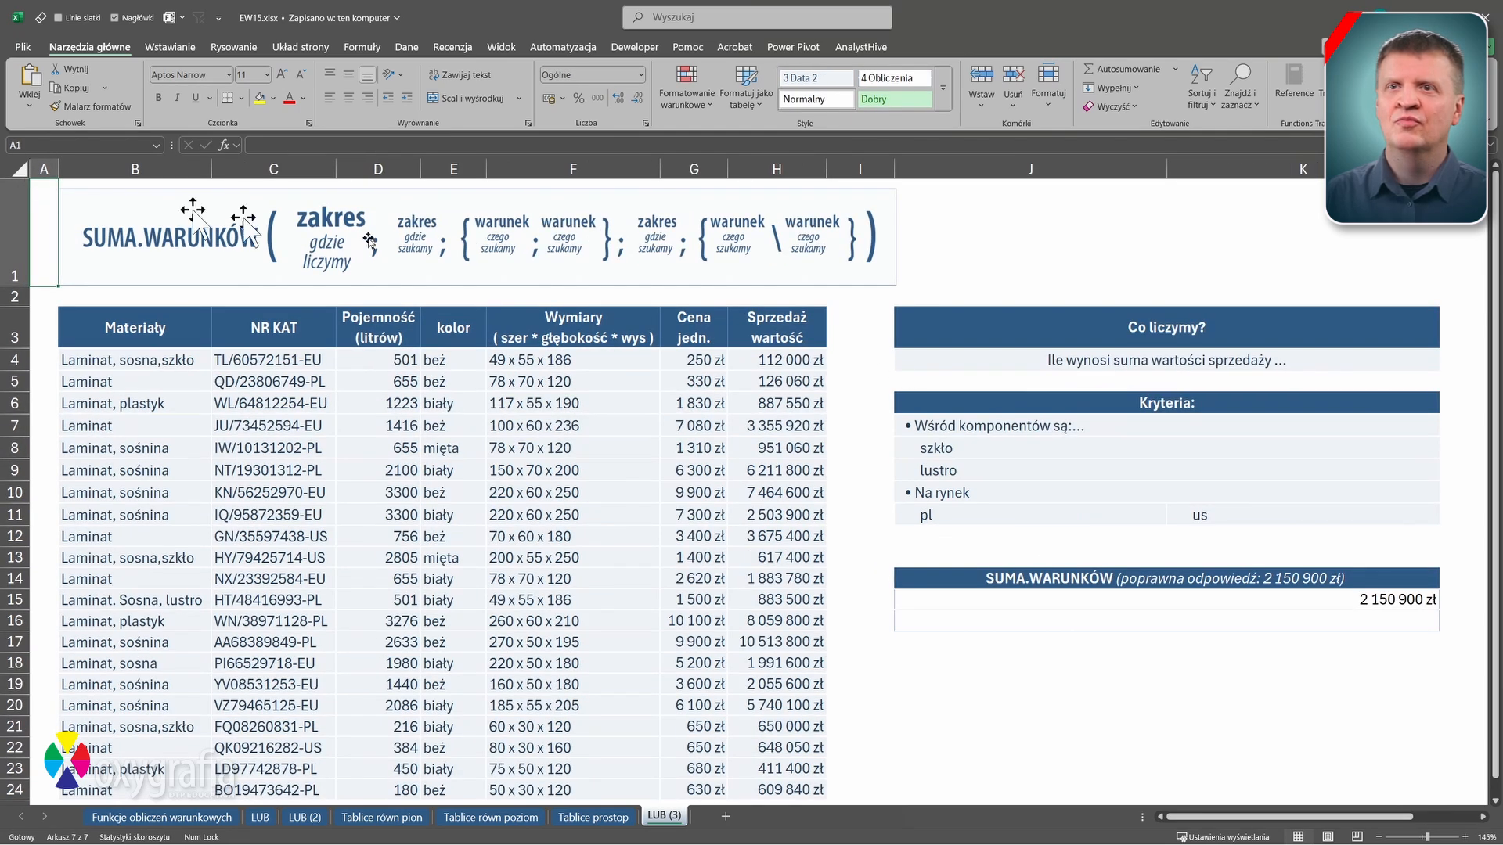
- Evaluate the material and market criteria expressions inside the K15 formula to examine the separators in their array constants
double_click(1298, 603)
click(1264, 616)
drag(1243, 620, 1350, 642)
key(F9)
key(F9)
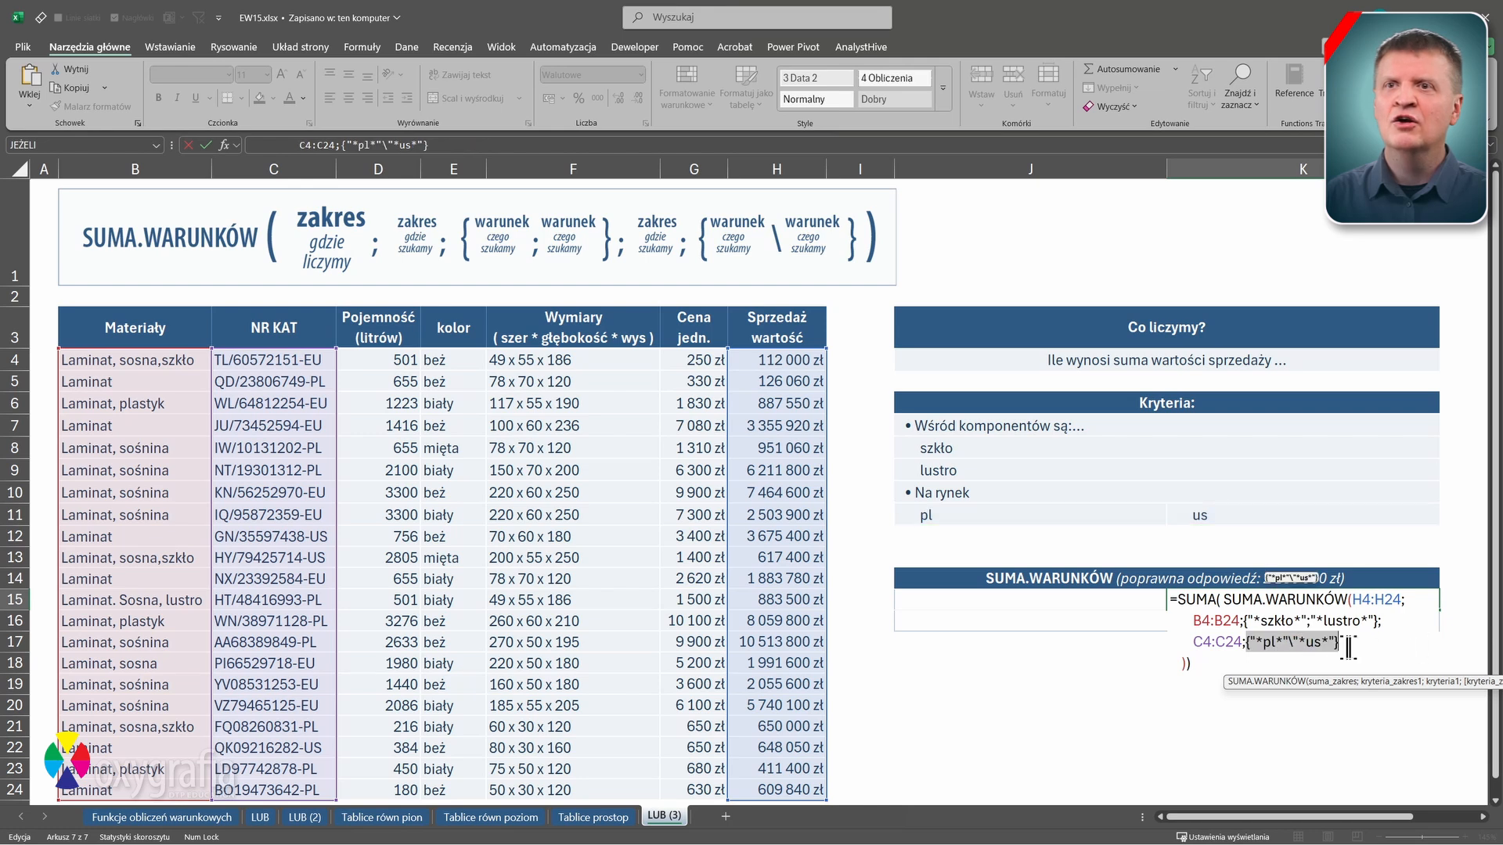